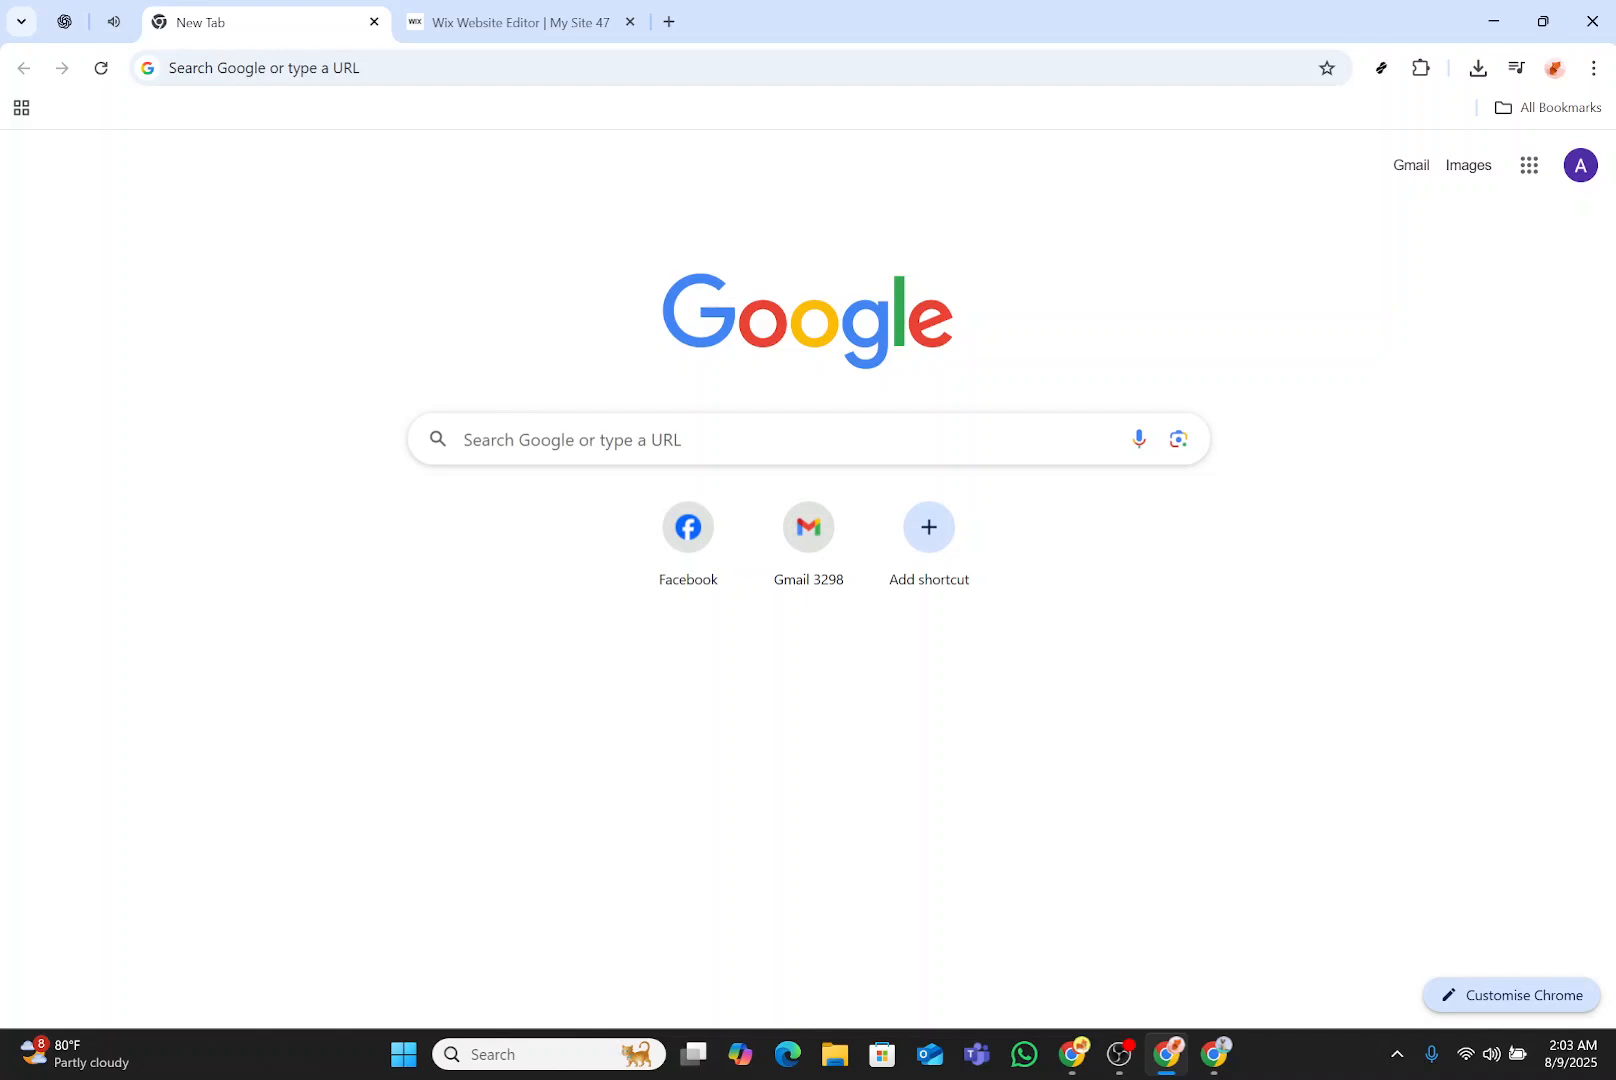
Search Google for "wix.com login" and open the Wix.com website builder result
{"action": "left_click", "coordinate": [640, 440]}
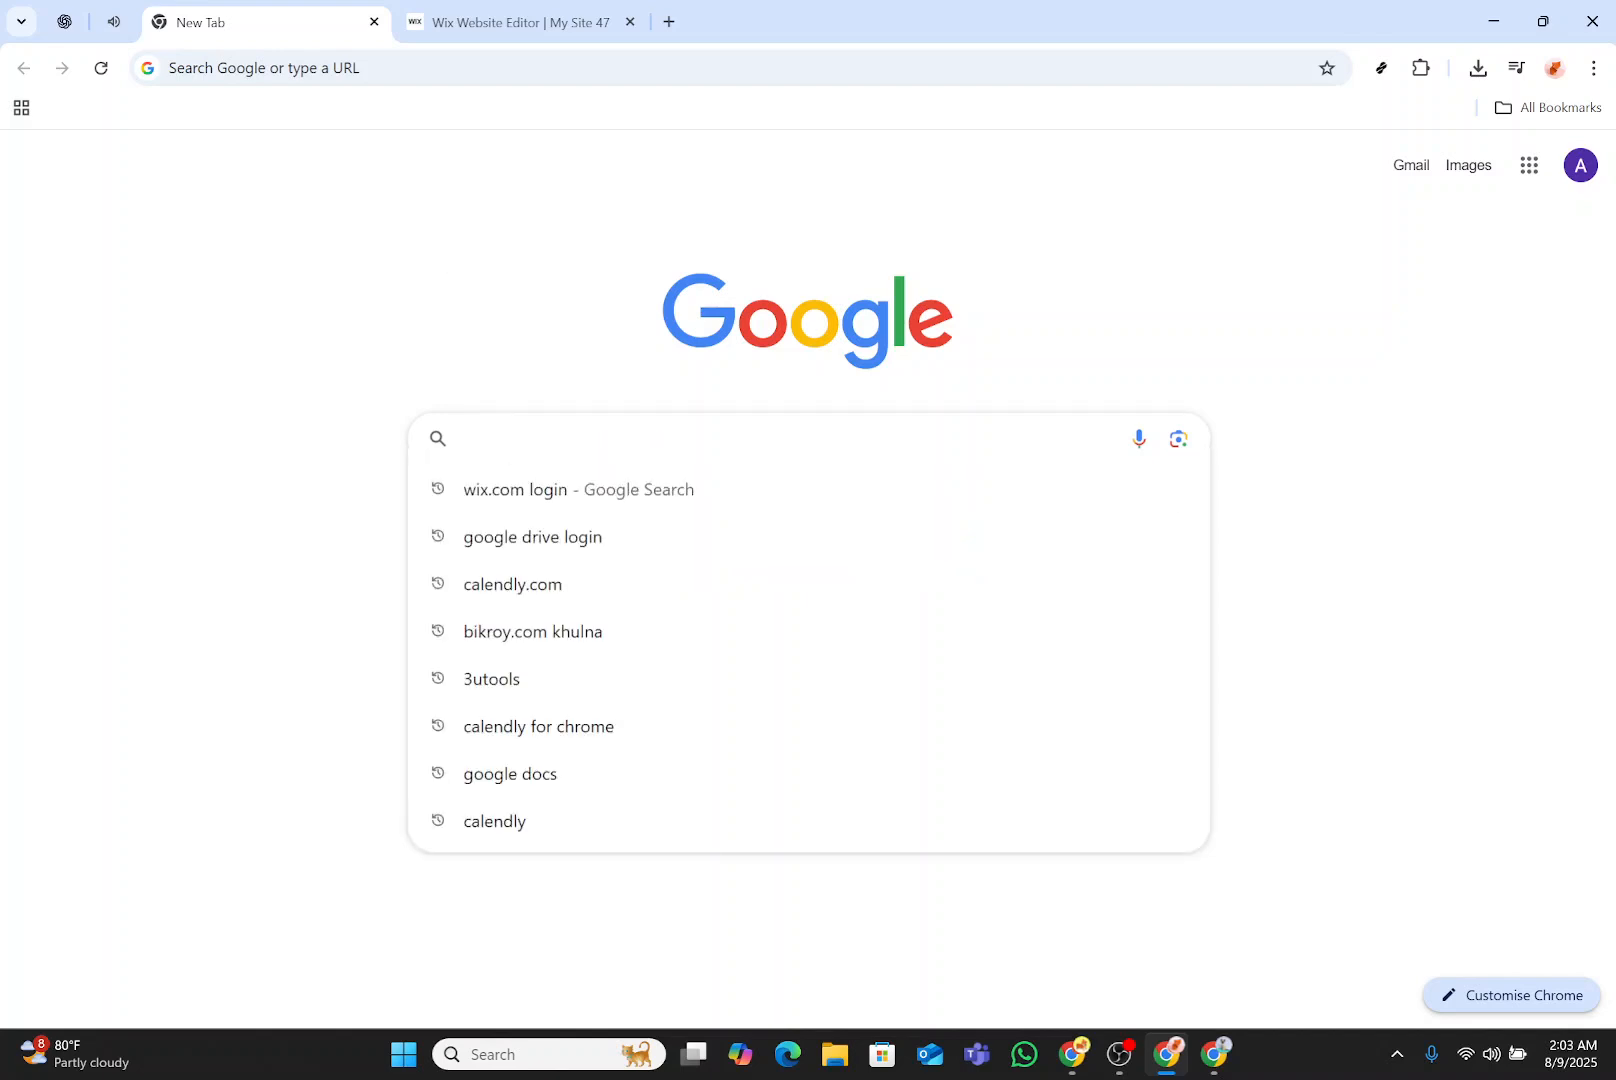
{"action": "left_click", "coordinate": [510, 489]}
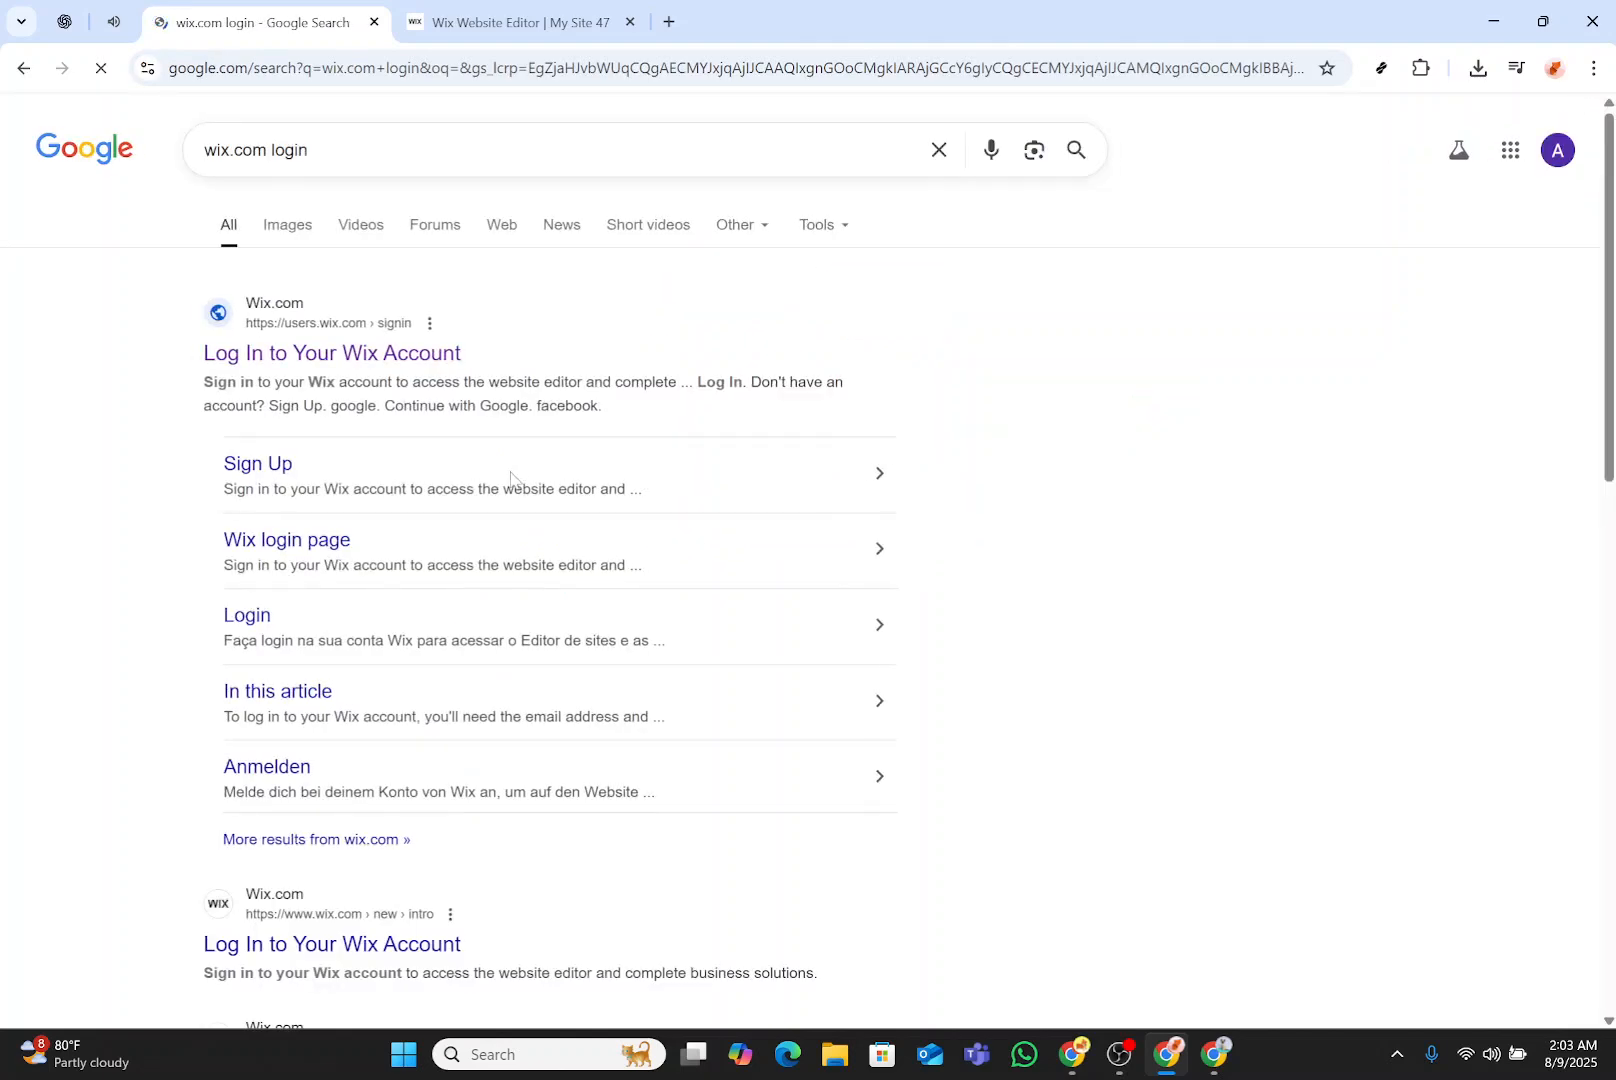
{"action": "scroll", "coordinate": [418, 510], "scroll_direction": "down", "scroll_amount": 5}
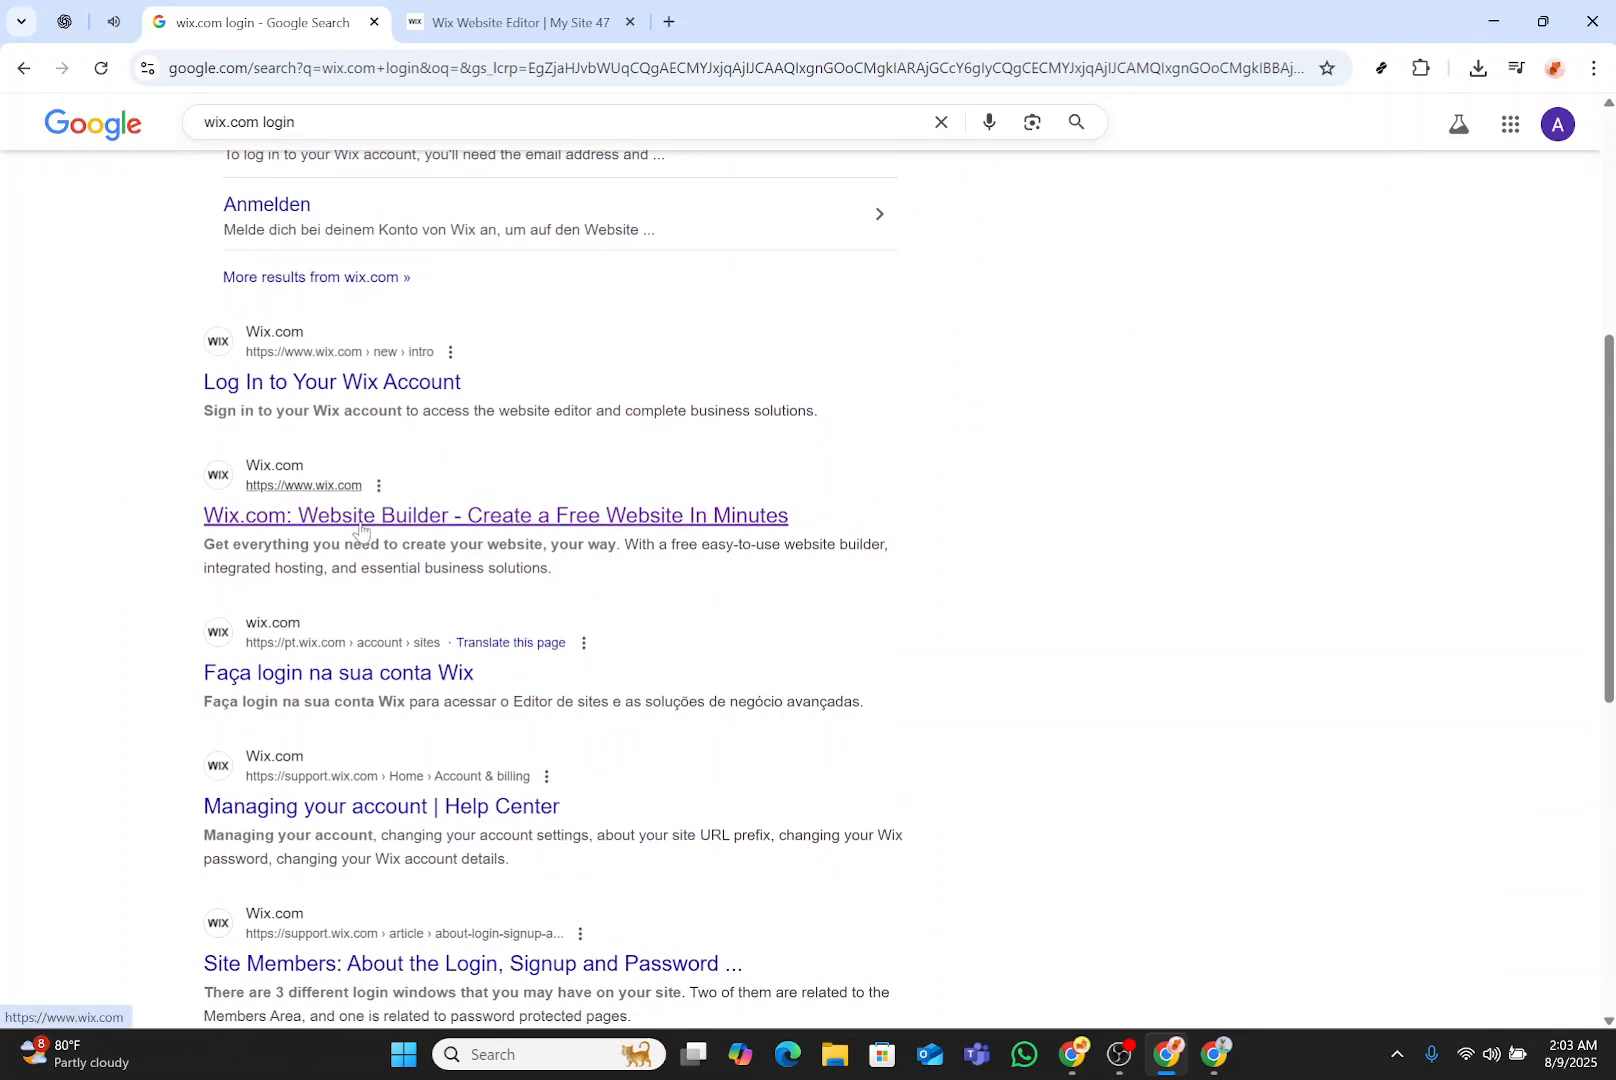
{"action": "left_click", "coordinate": [361, 530]}
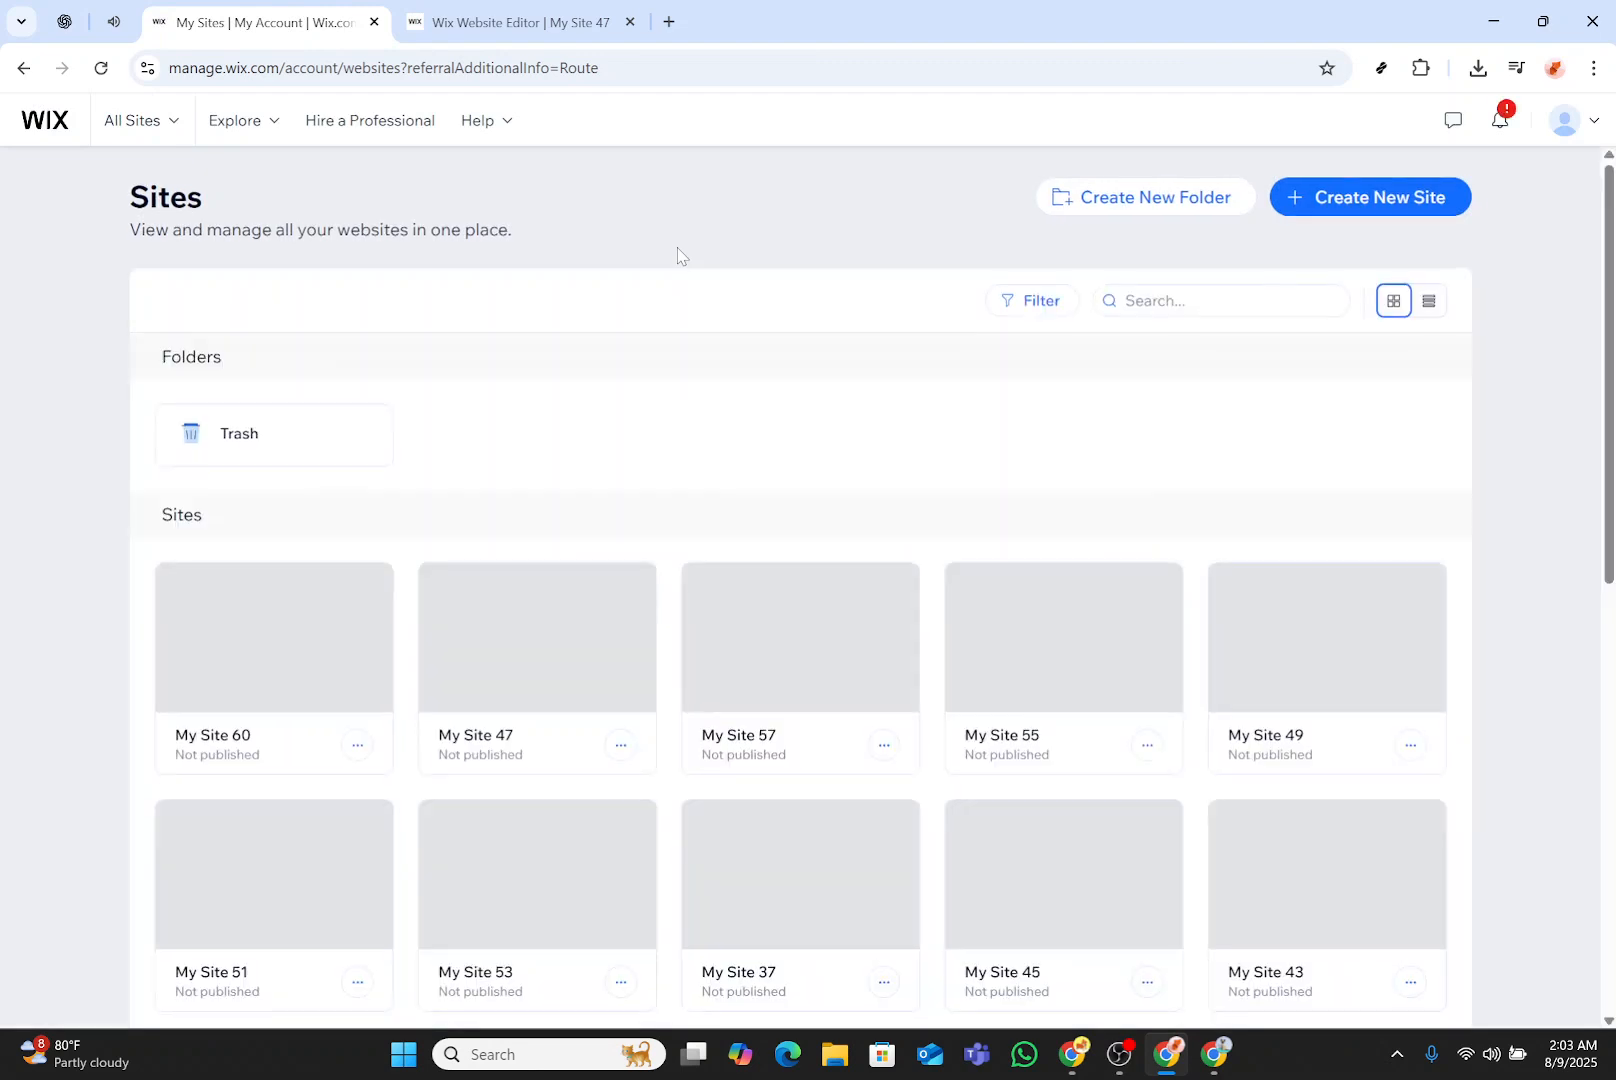
Open the dashboard of My Site 55 from the sites list and launch its design editor
{"action": "scroll", "coordinate": [675, 253], "scroll_direction": "down", "scroll_amount": 1}
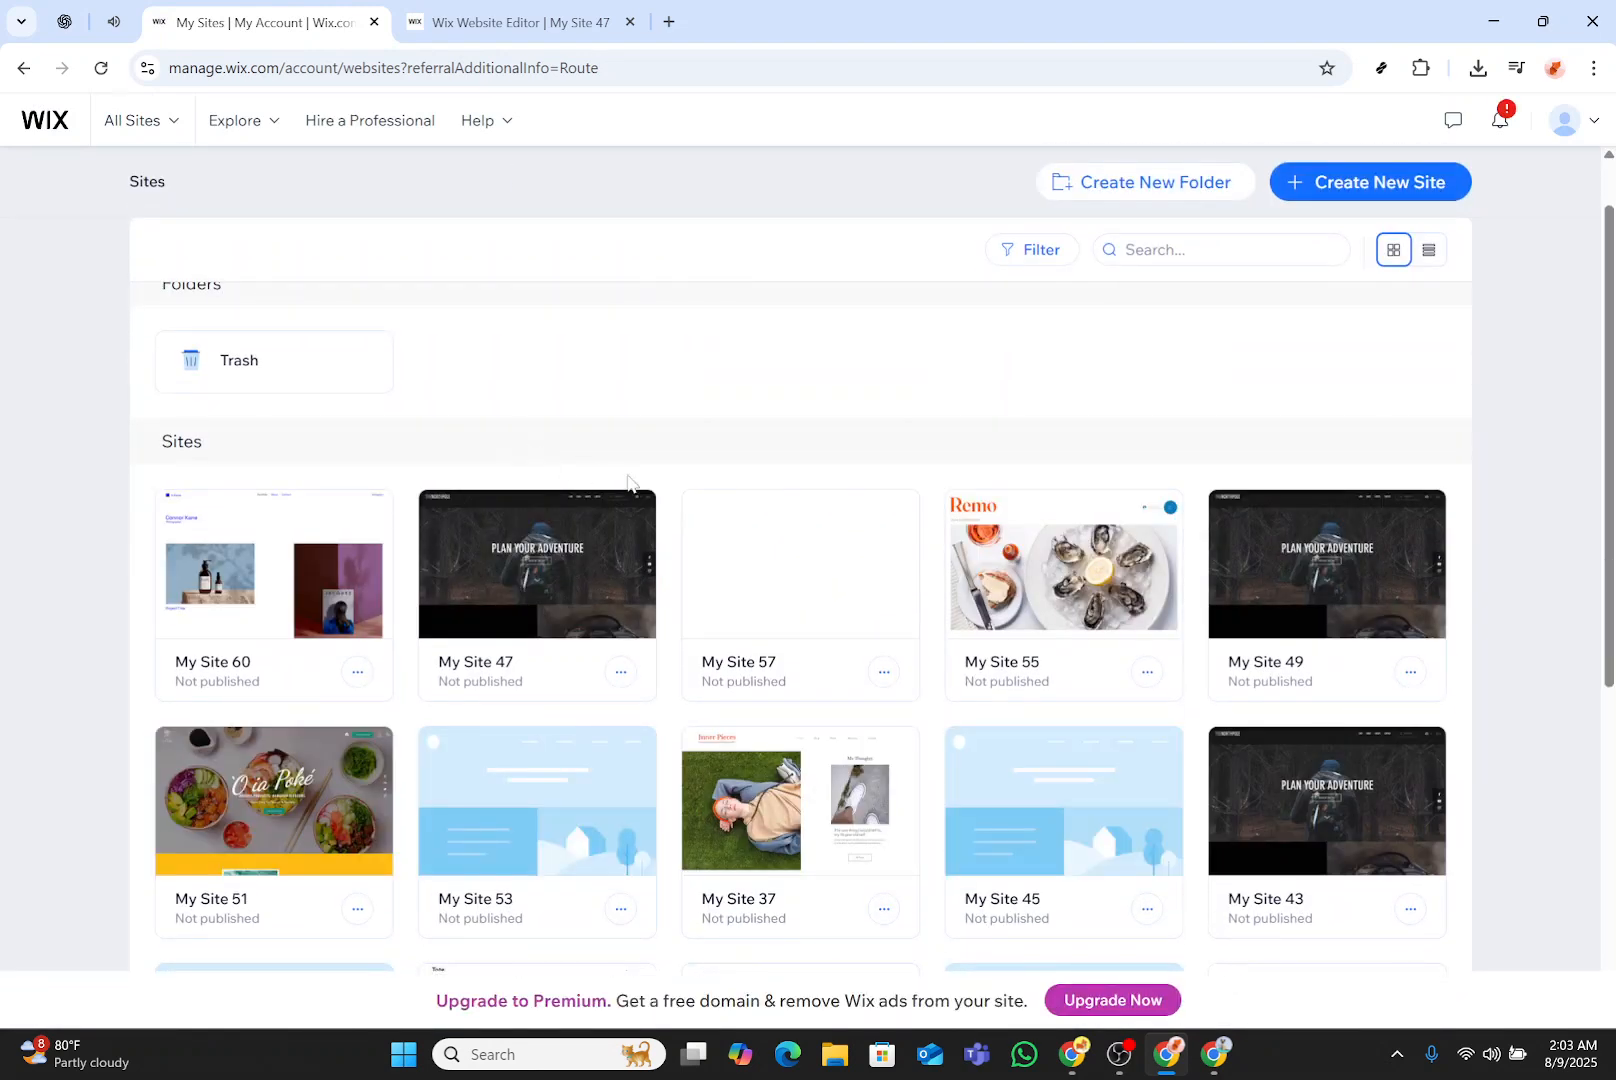
{"action": "mouse_move", "coordinate": [778, 566]}
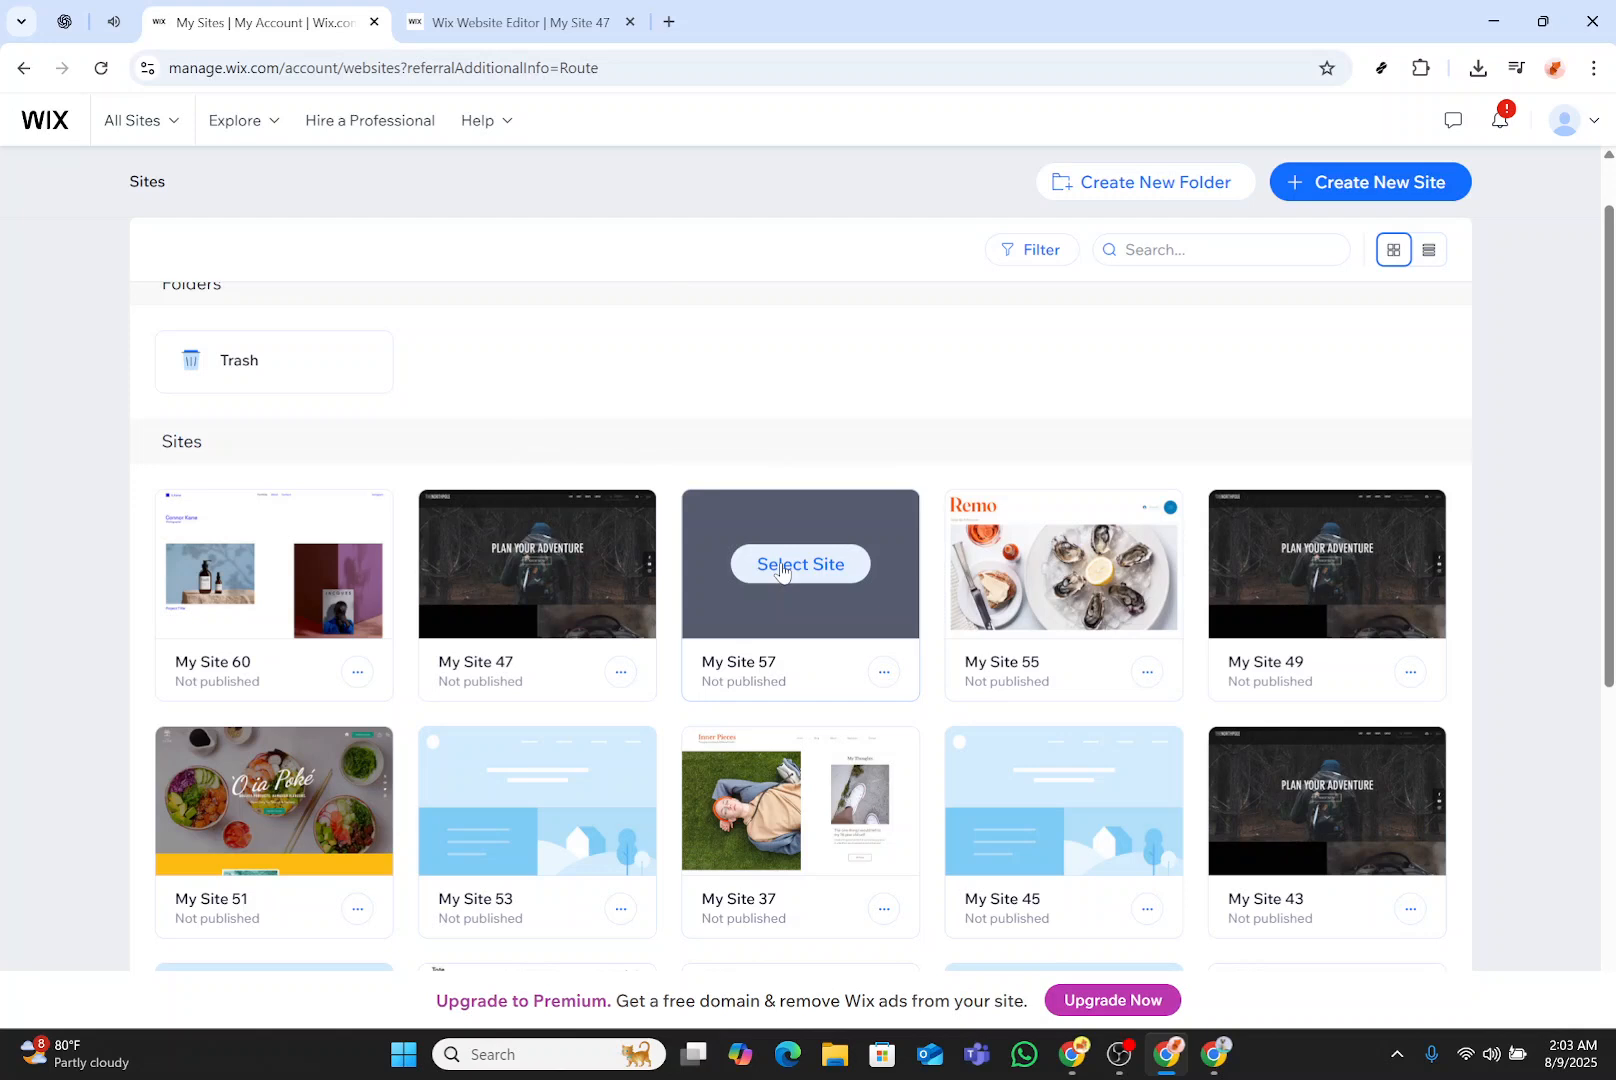
{"action": "mouse_move", "coordinate": [1020, 570]}
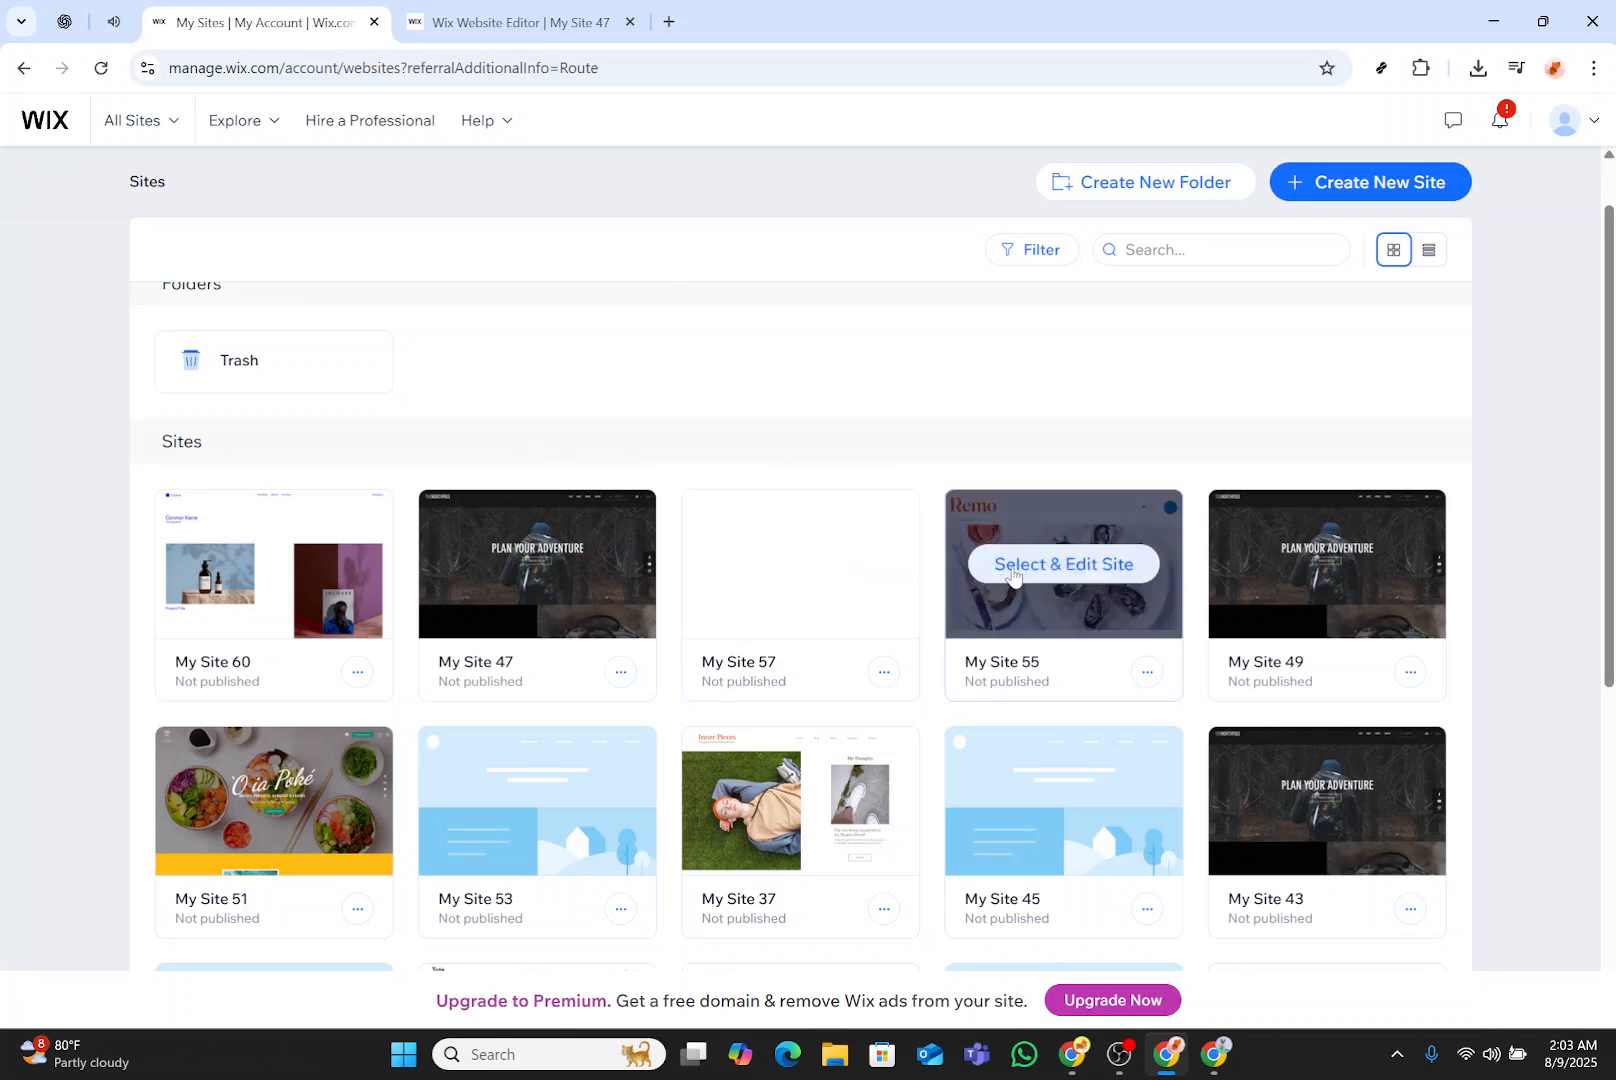
{"action": "left_click", "coordinate": [1013, 573]}
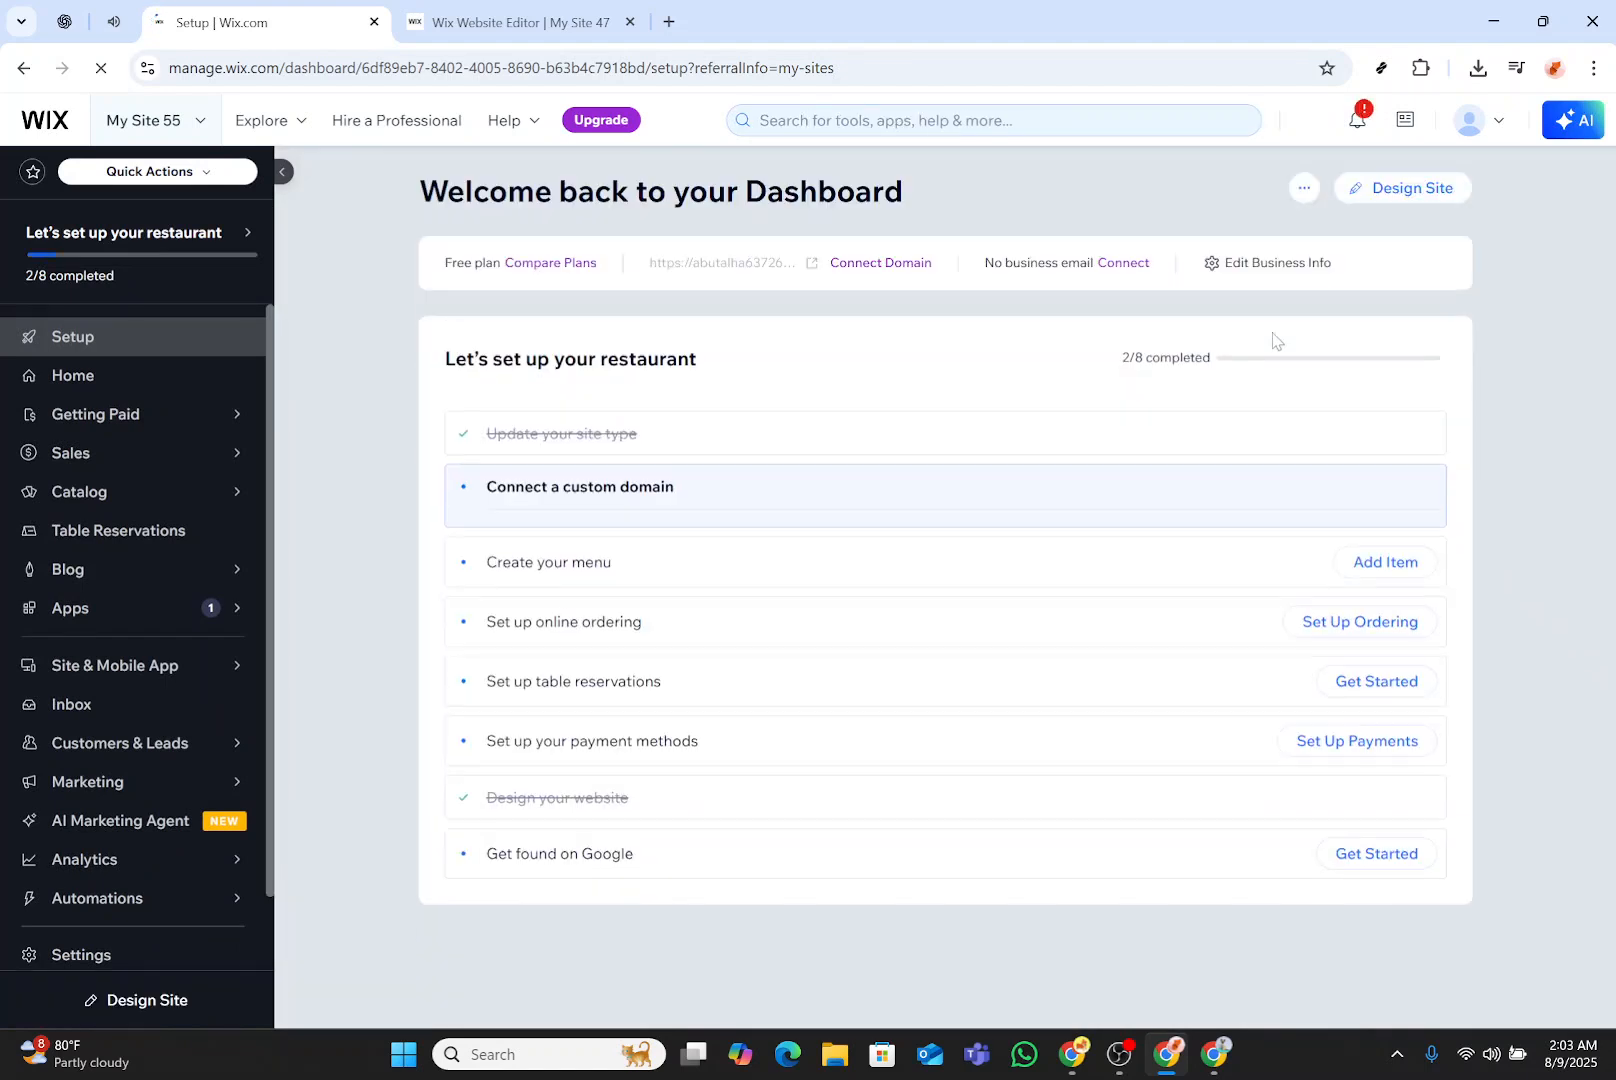
{"action": "left_click", "coordinate": [1400, 190]}
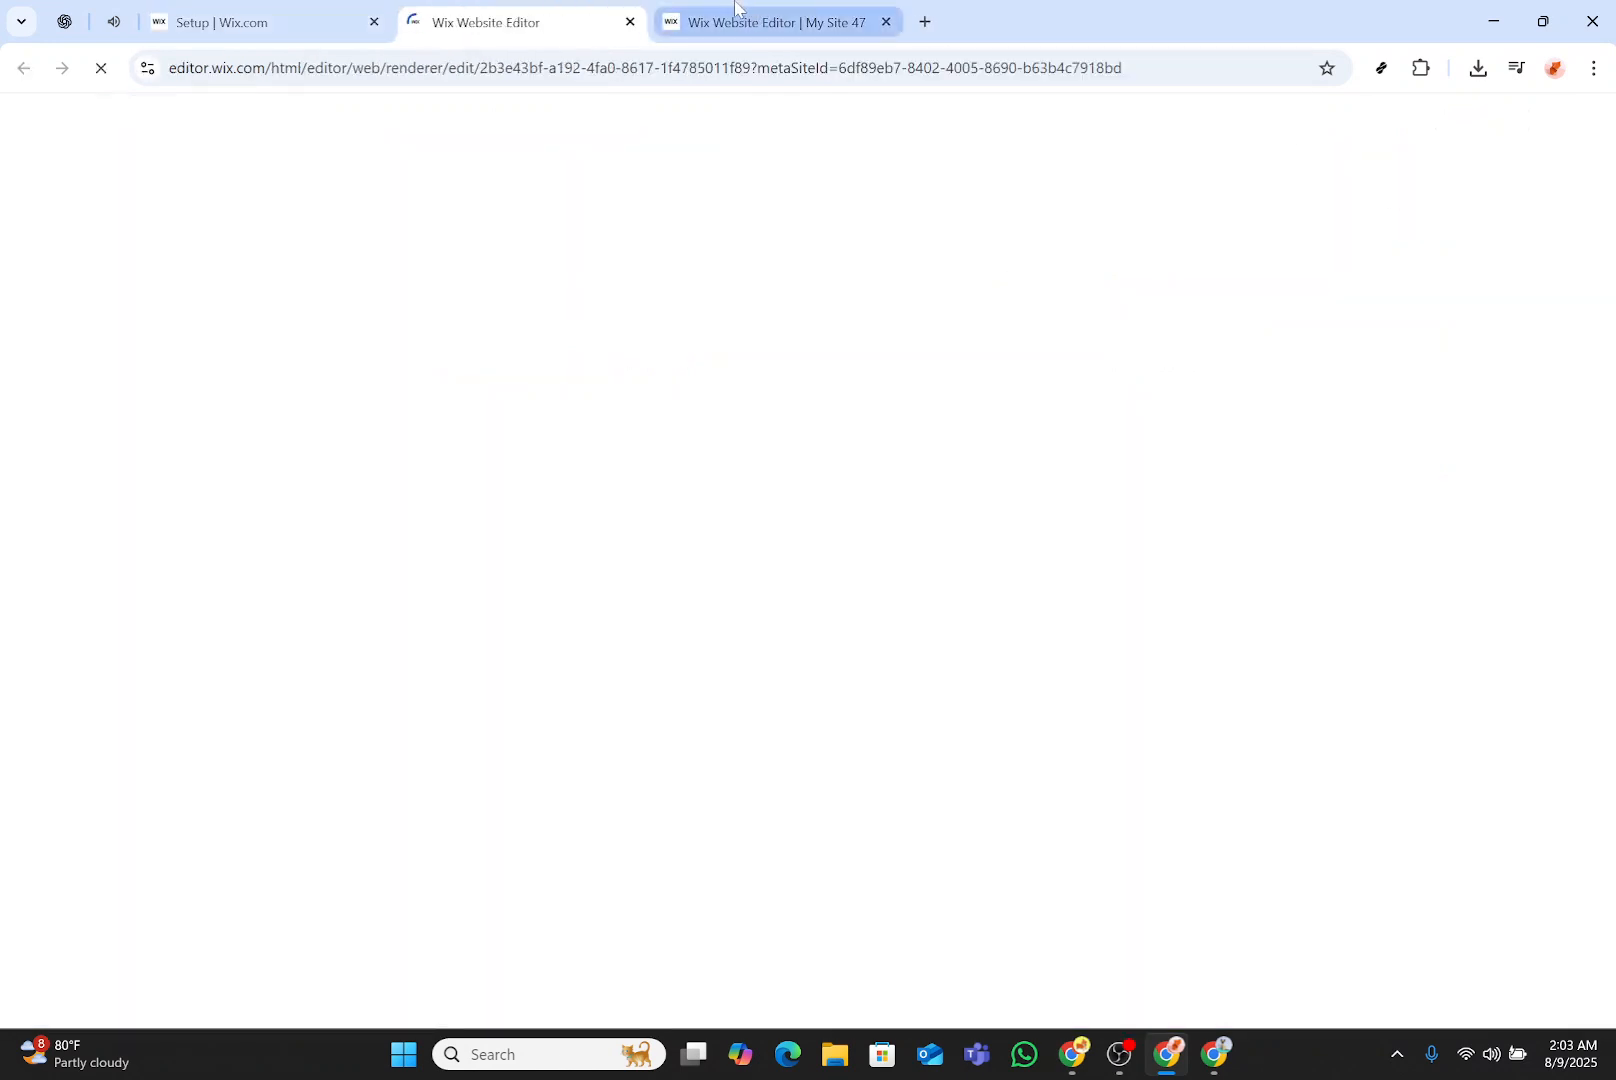
Switch to the already open editor for My Site 47 and look over the upper part of its home page
{"action": "left_click", "coordinate": [735, 3]}
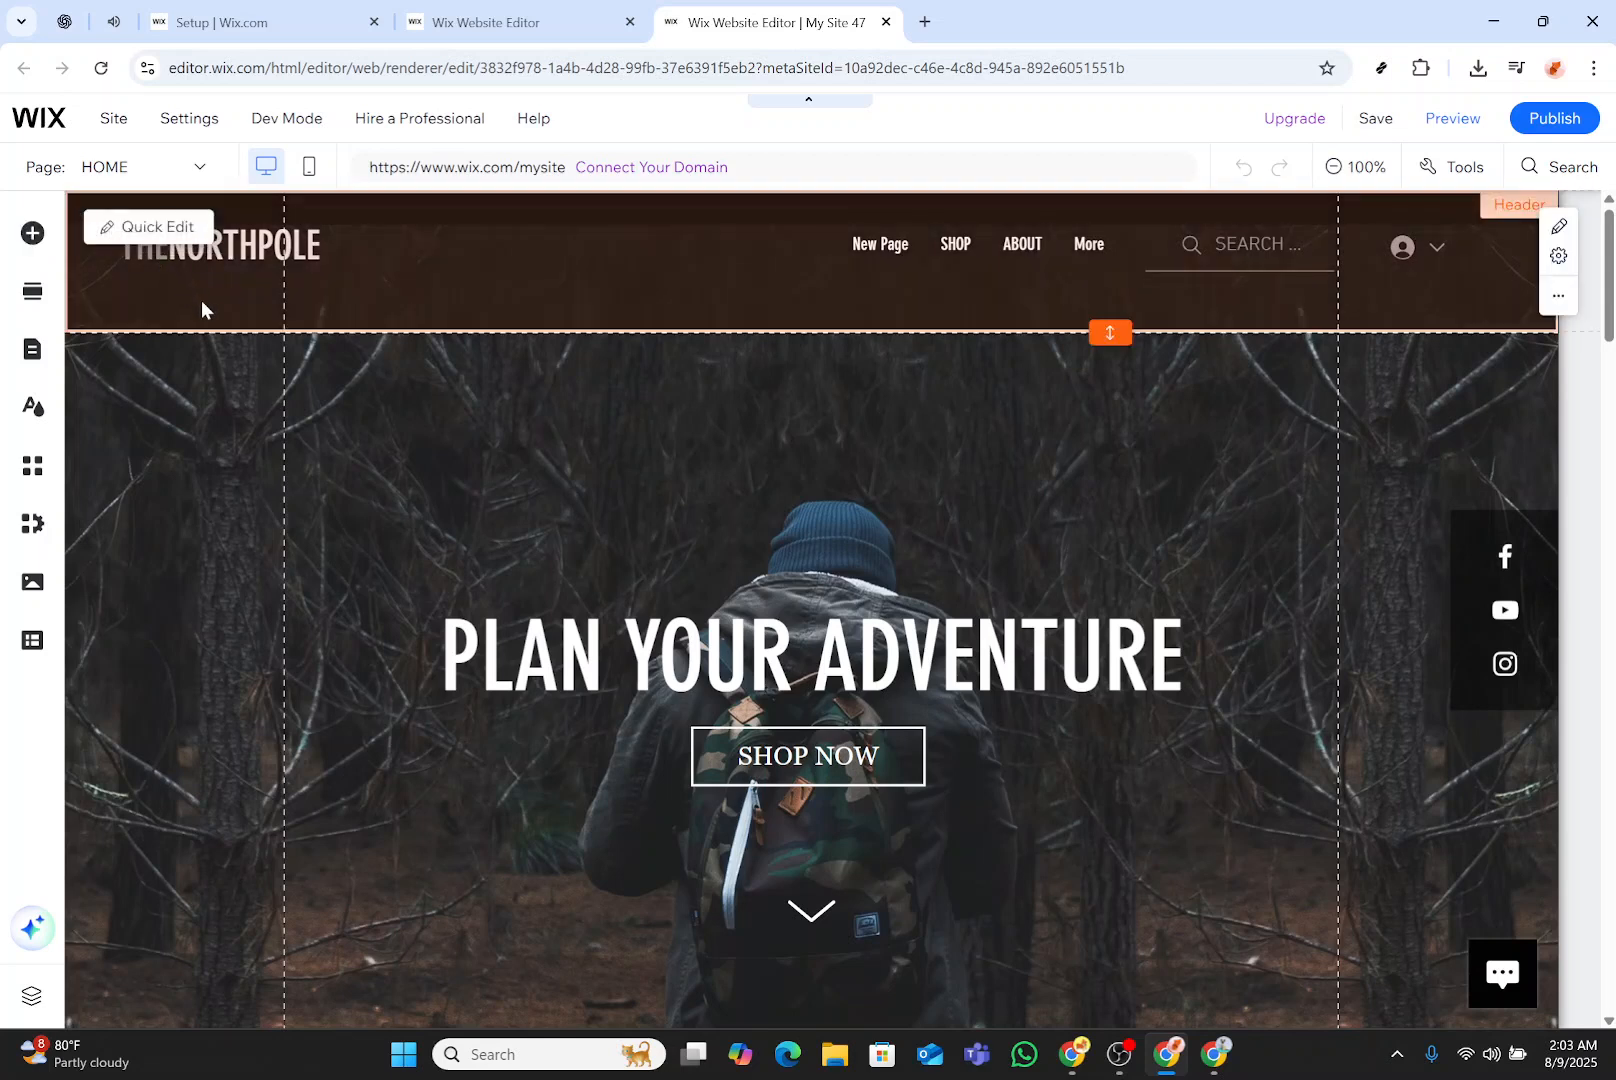
{"action": "scroll", "coordinate": [228, 338], "scroll_direction": "down", "scroll_amount": 1}
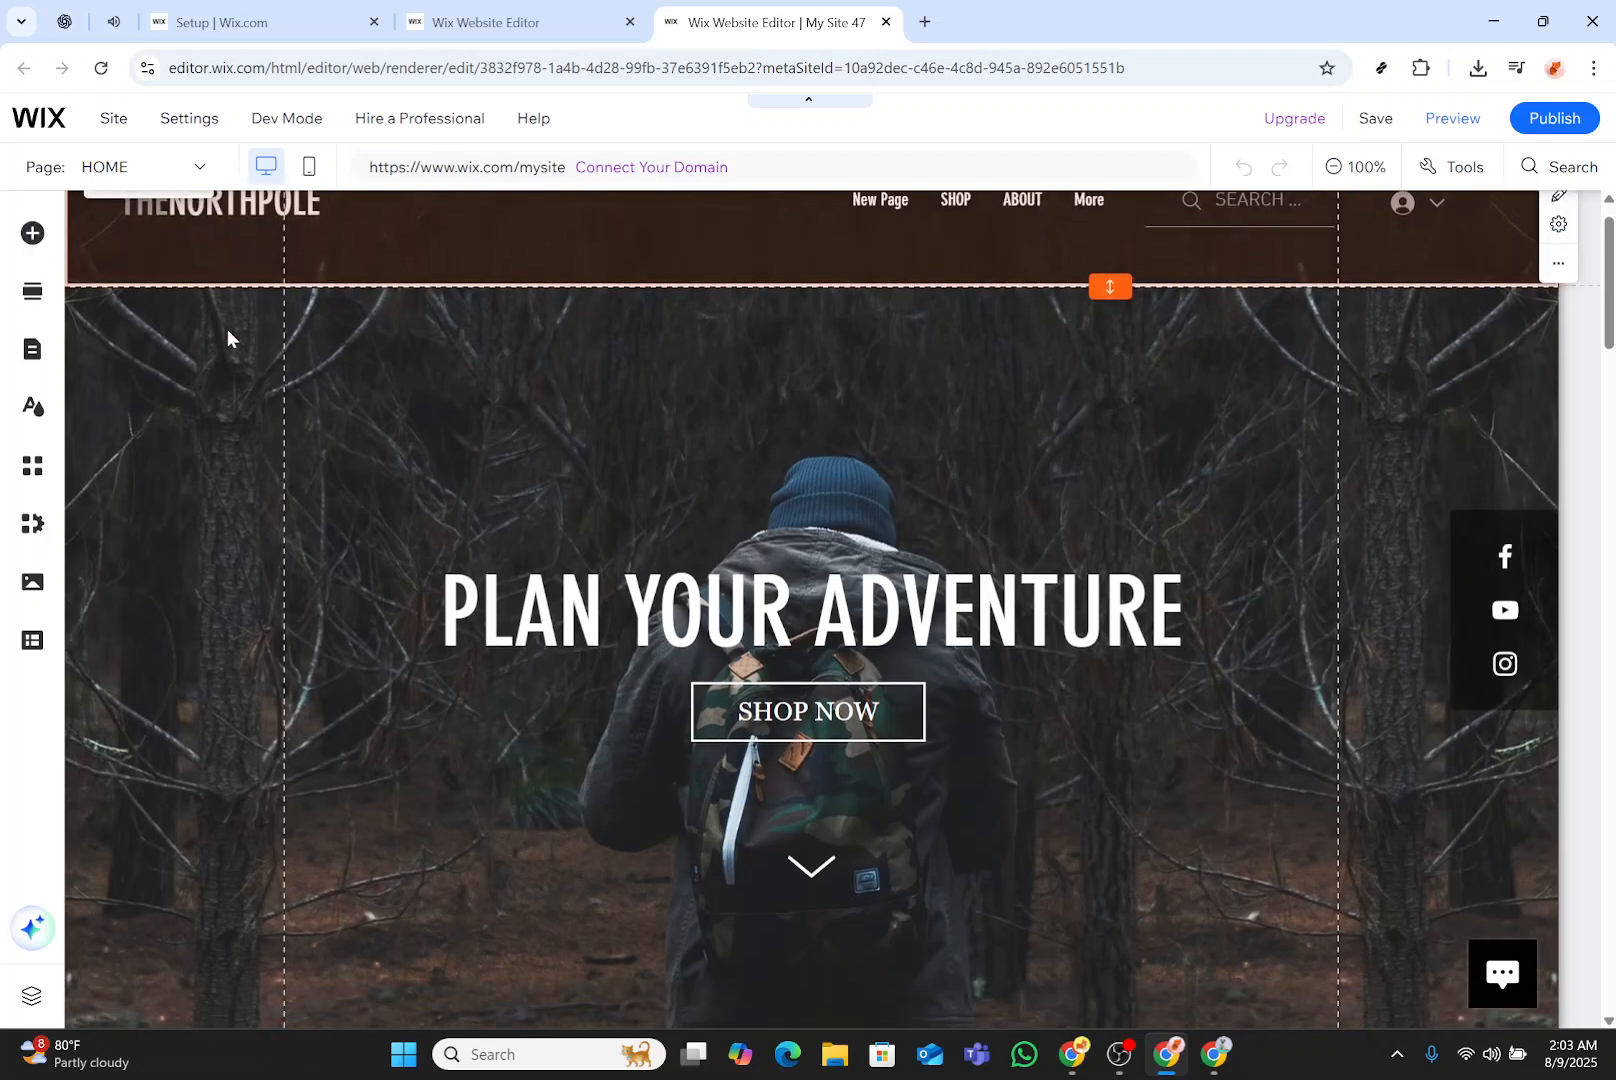
{"action": "scroll", "coordinate": [228, 338], "scroll_direction": "down", "scroll_amount": 2}
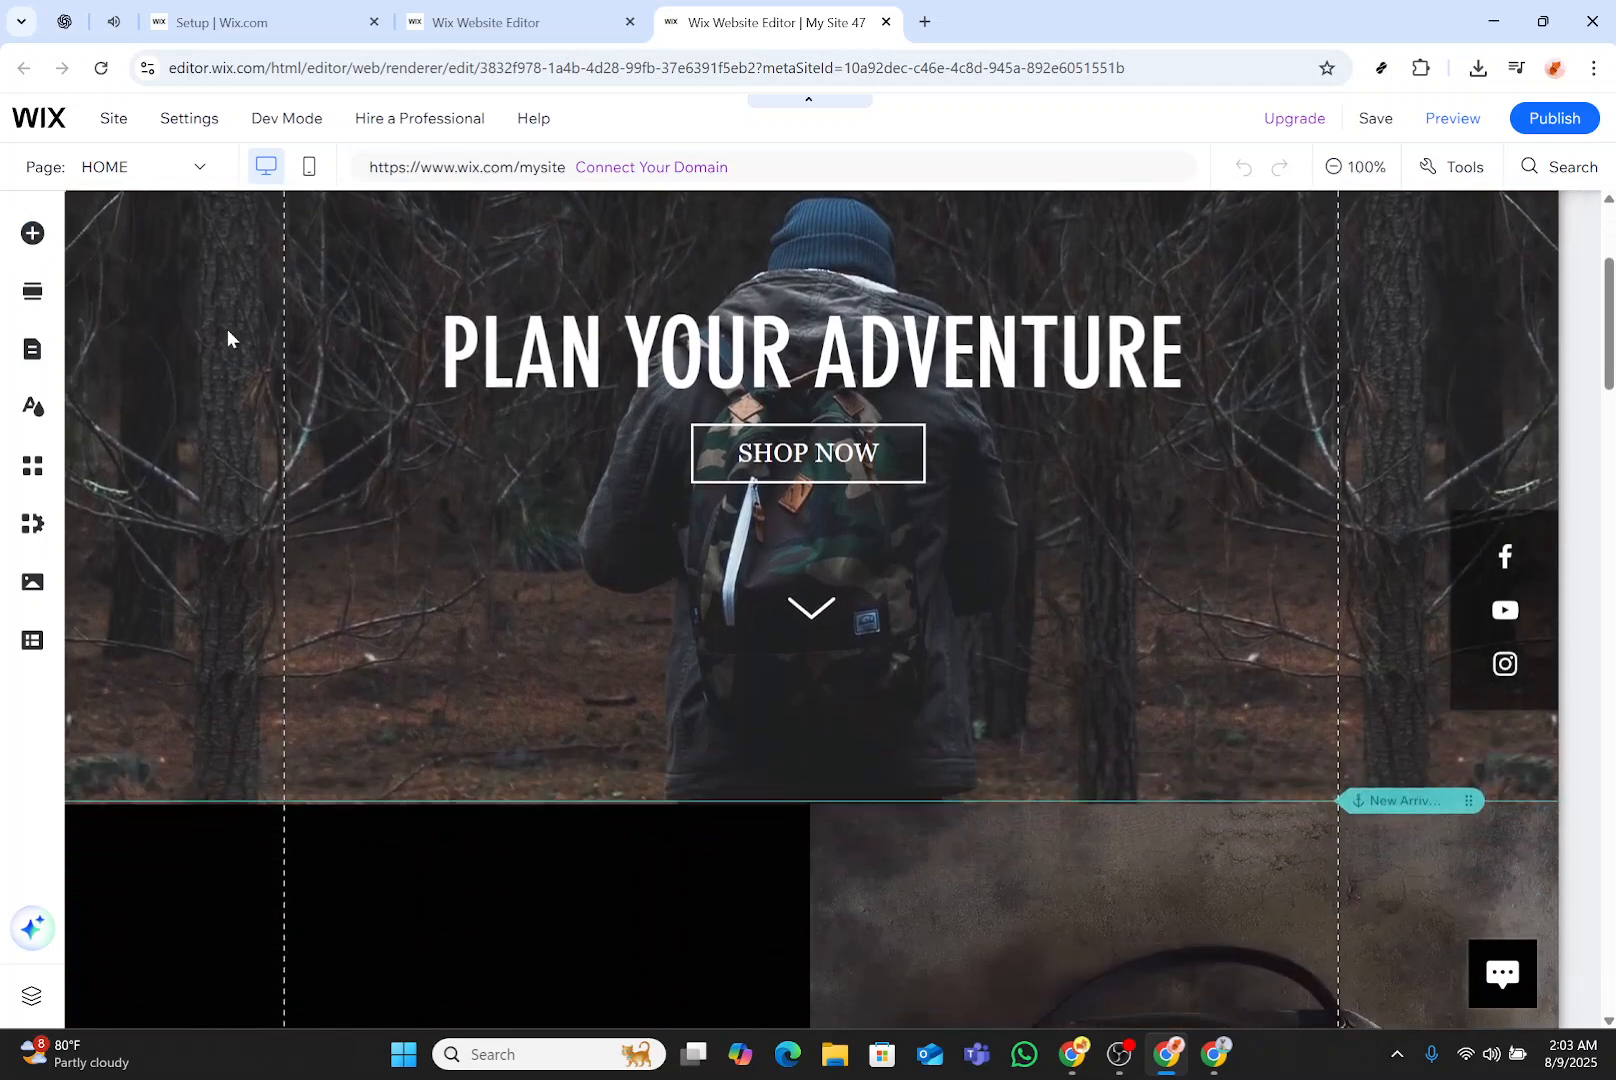
{"action": "scroll", "coordinate": [228, 338], "scroll_direction": "up", "scroll_amount": 3}
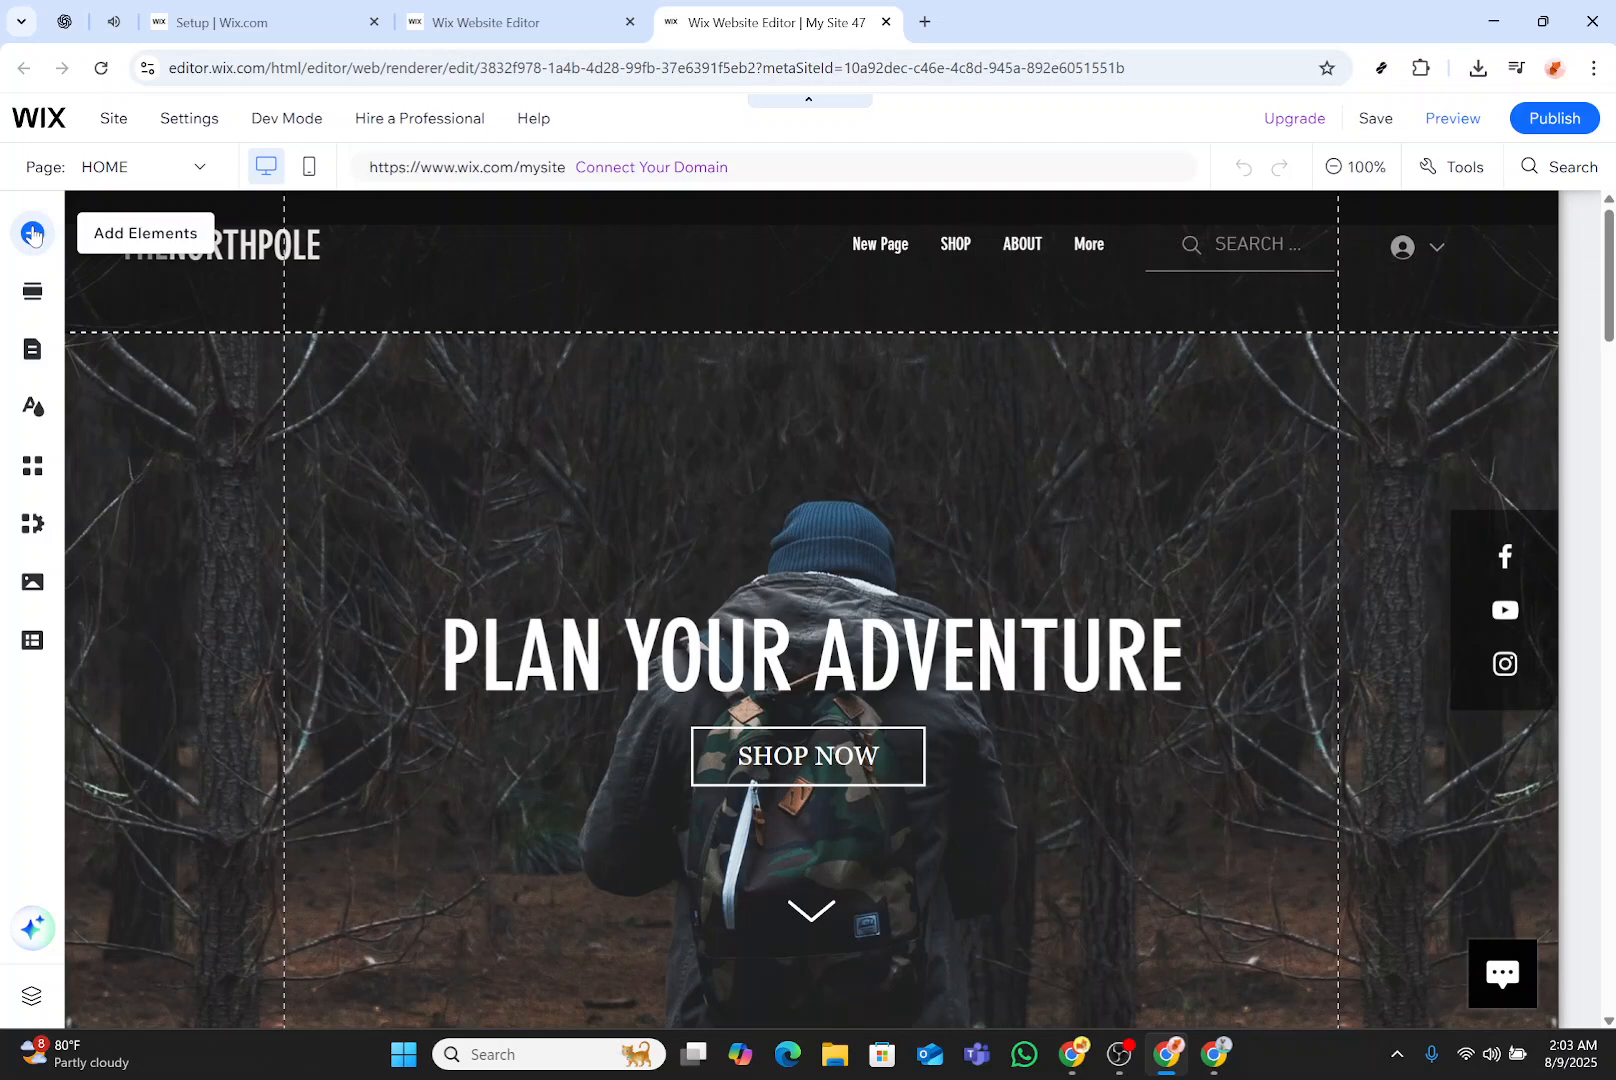
Open the elements to add, browse the Strip categories About, Services and Contact, and show the Testimonials strip designs
{"action": "left_click", "coordinate": [32, 234]}
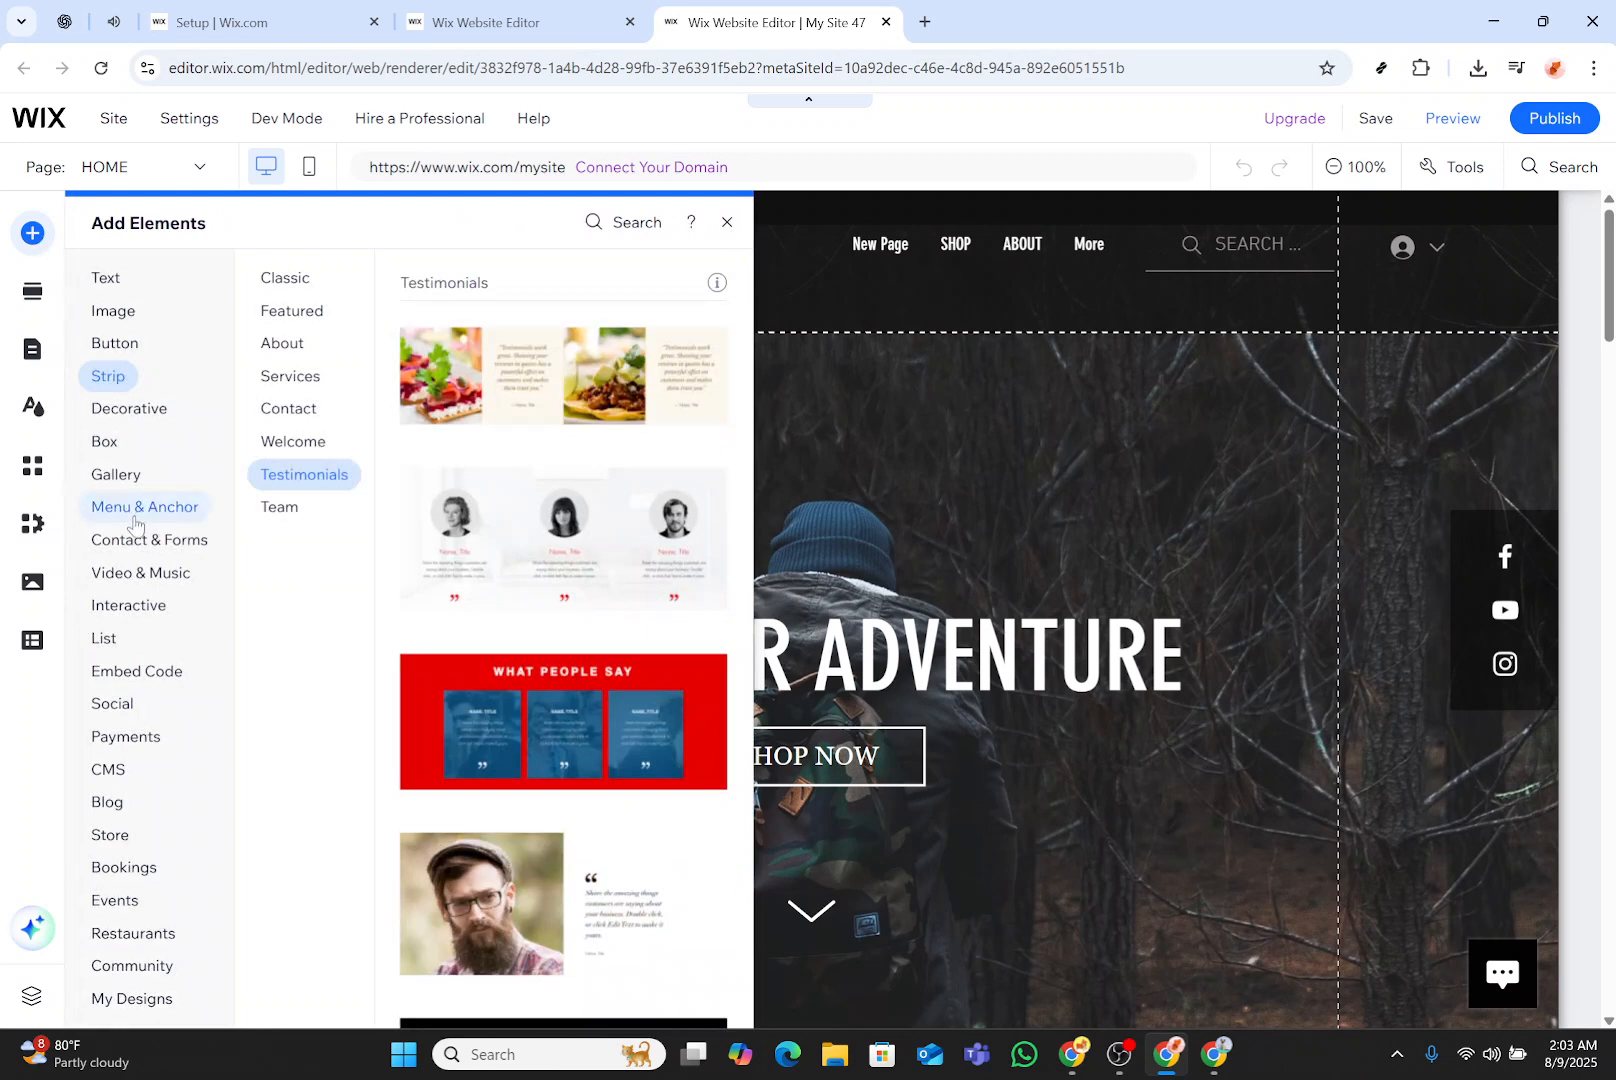
{"action": "left_click", "coordinate": [144, 506]}
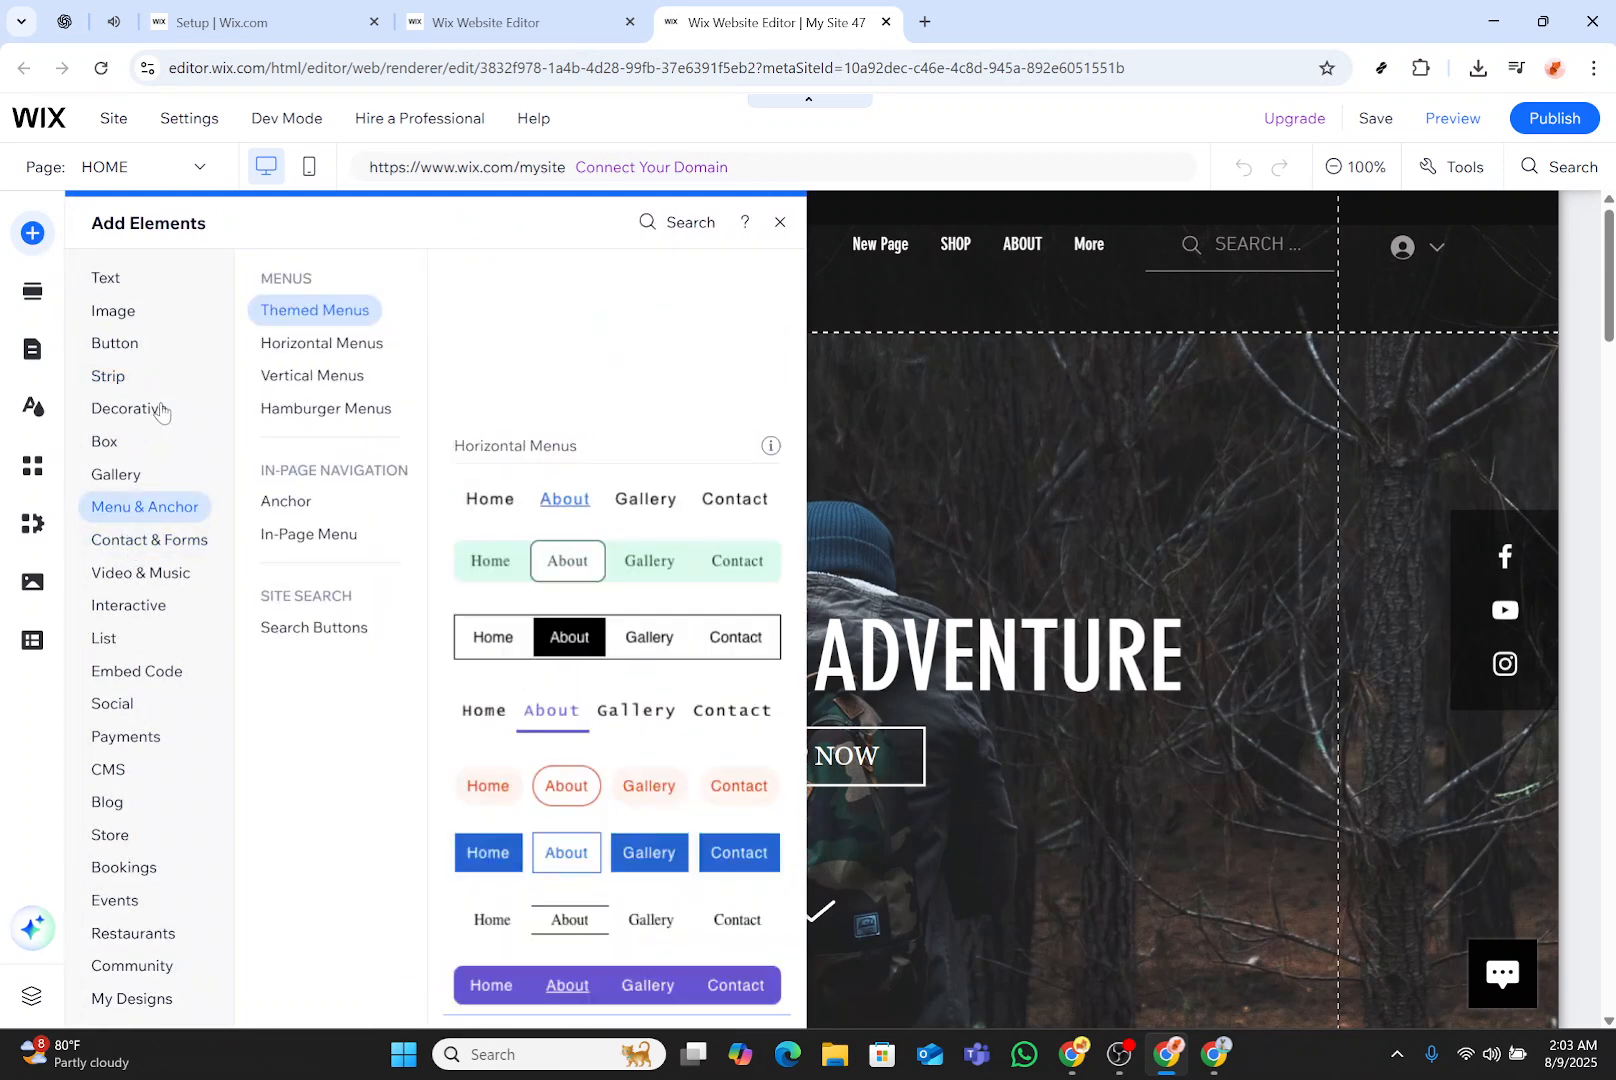
{"action": "left_click", "coordinate": [158, 410]}
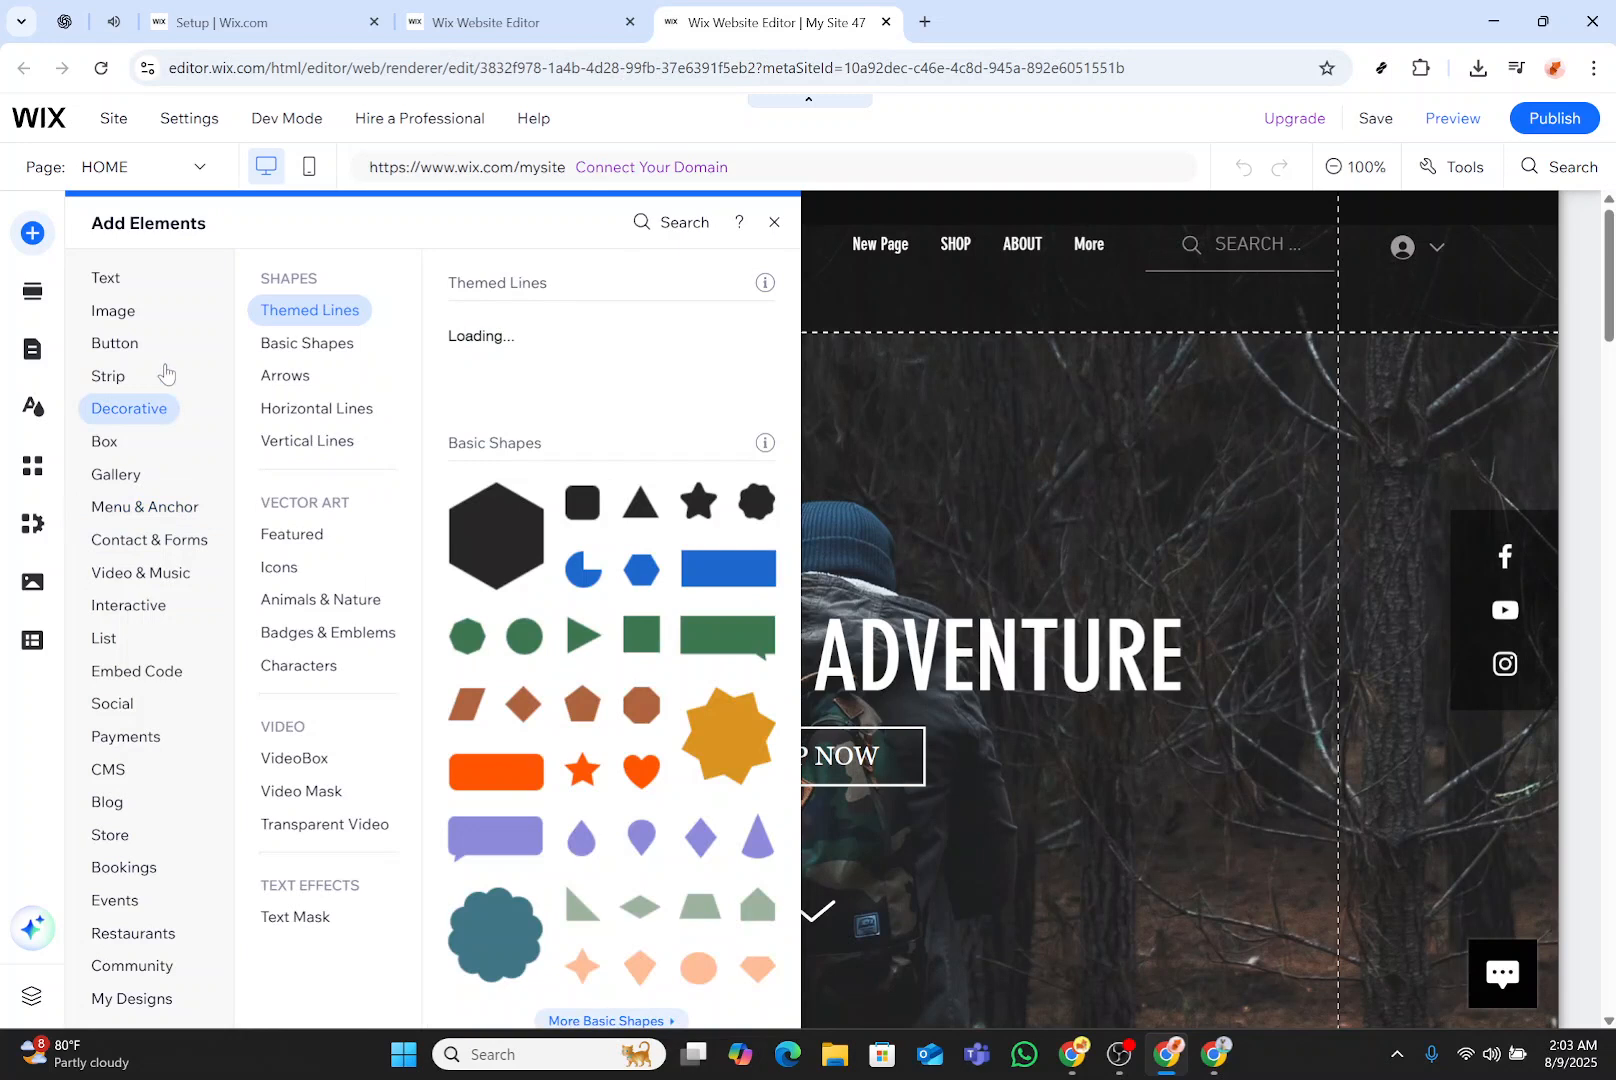
{"action": "left_click", "coordinate": [106, 376]}
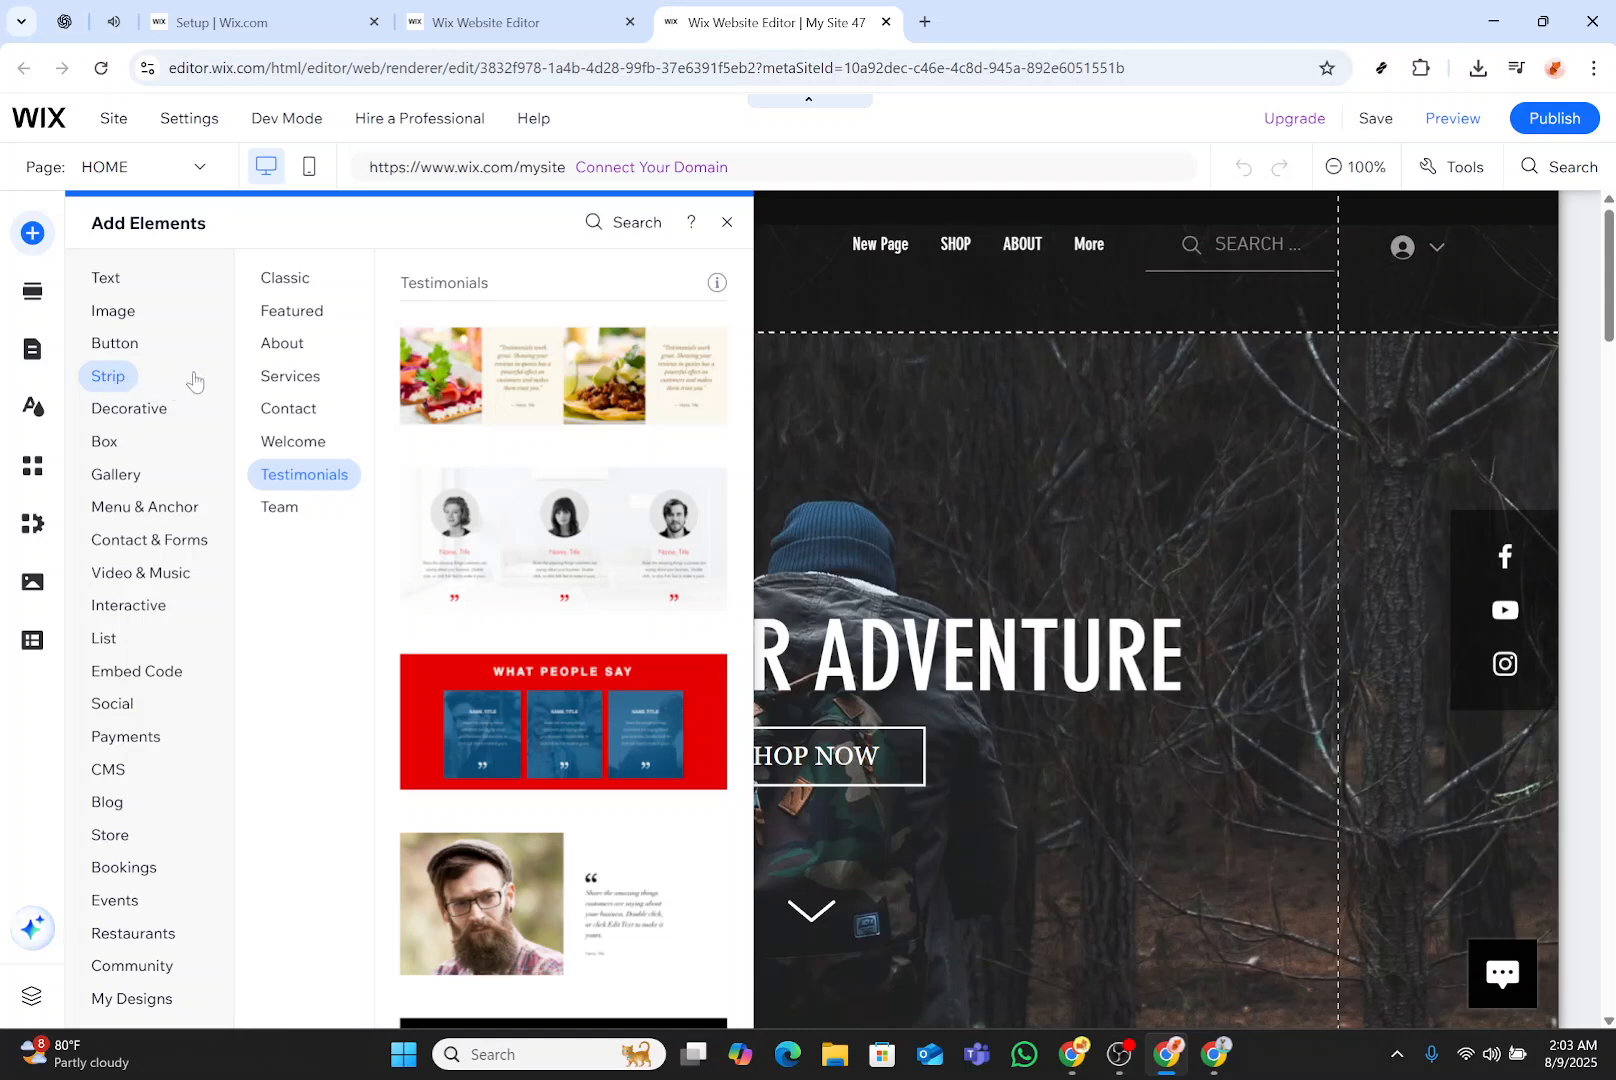
{"action": "left_click", "coordinate": [289, 343]}
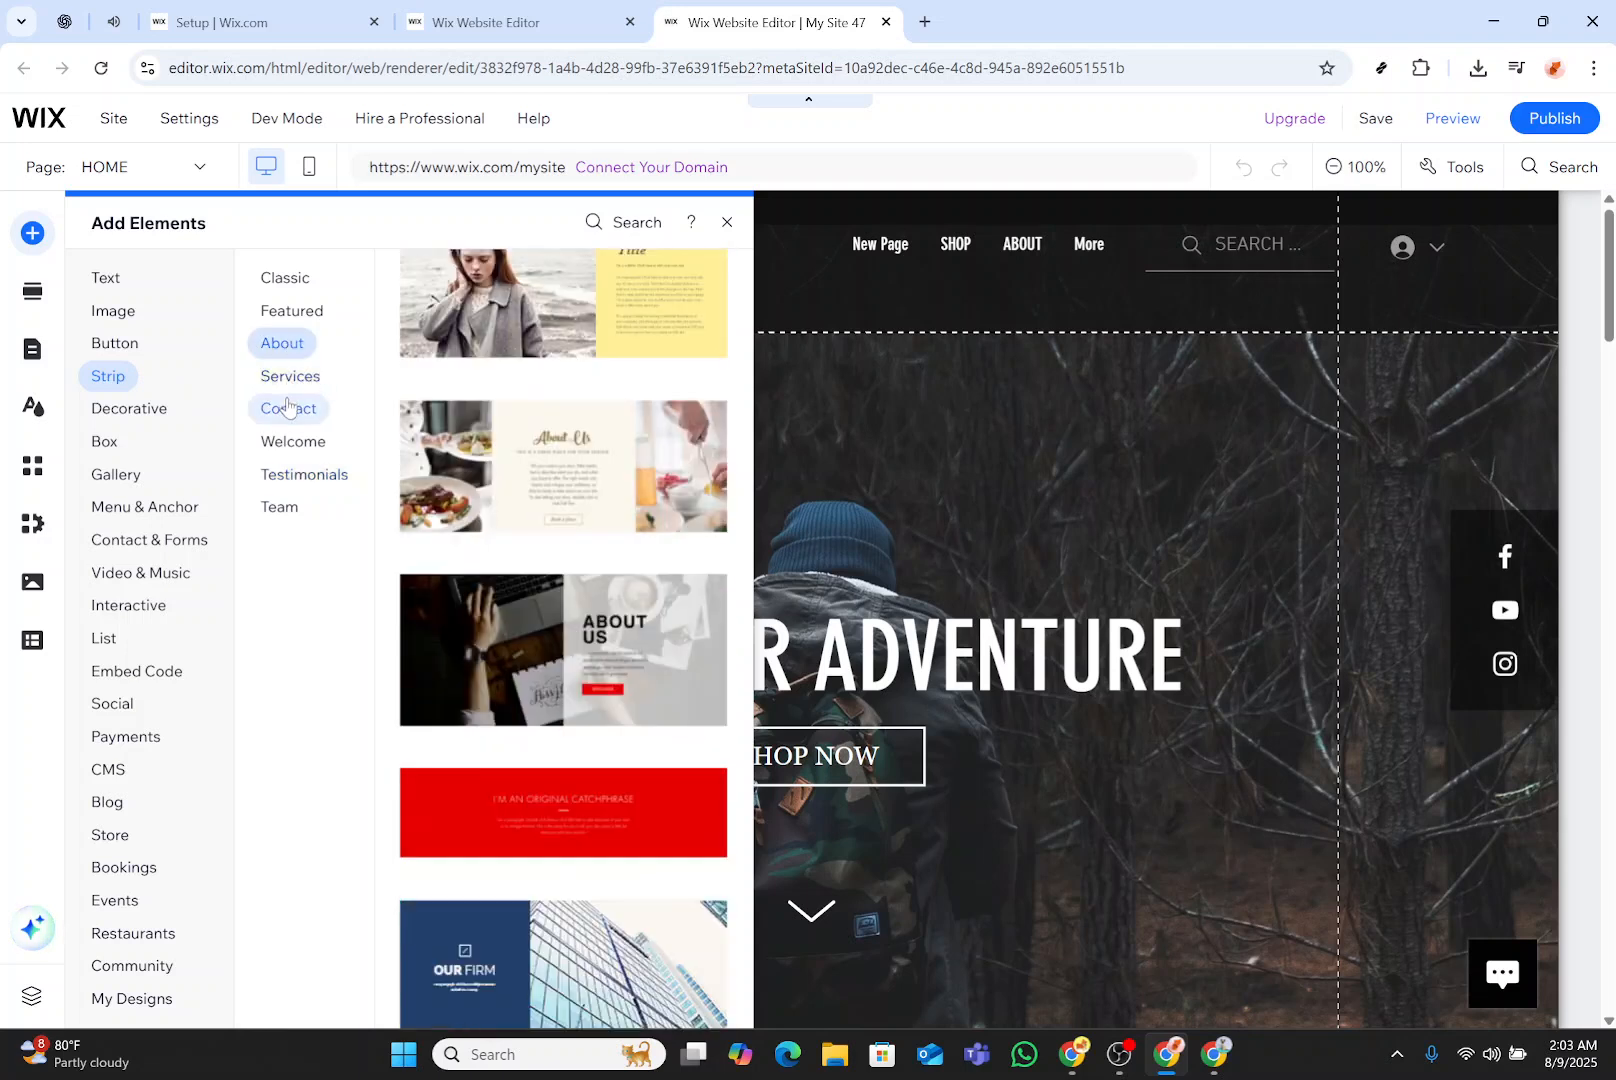
{"action": "left_click", "coordinate": [290, 407]}
{"action": "left_click", "coordinate": [291, 378]}
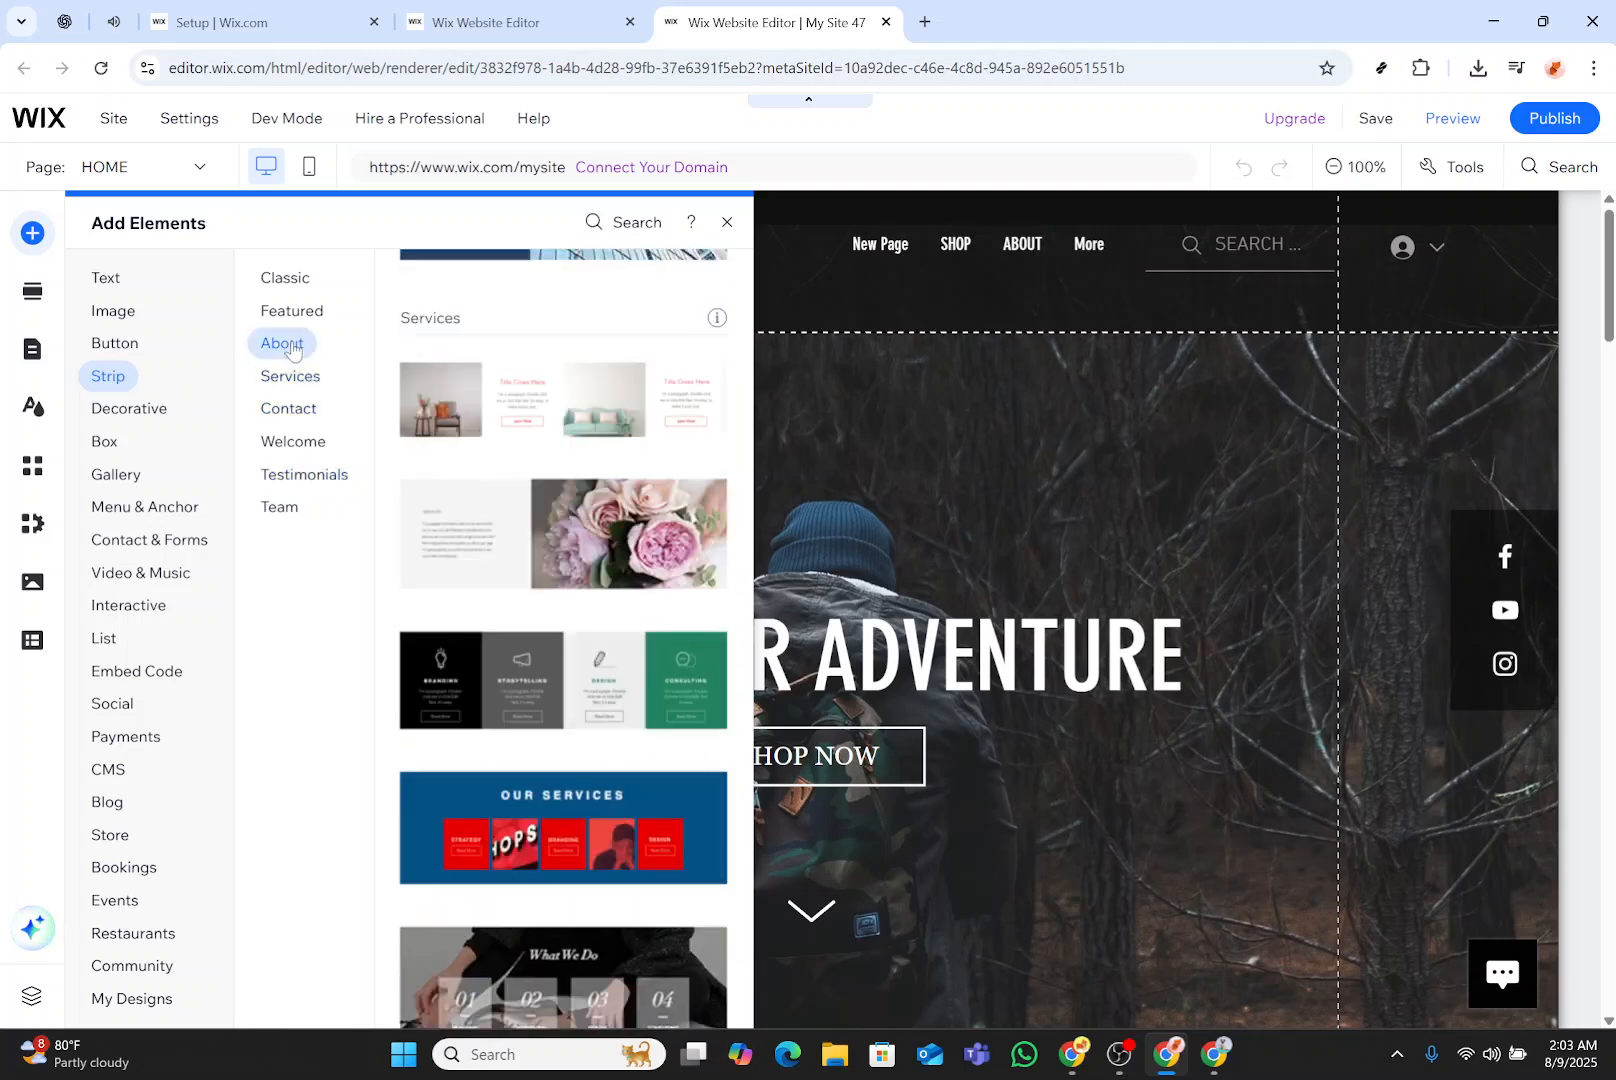
{"action": "left_click", "coordinate": [283, 343]}
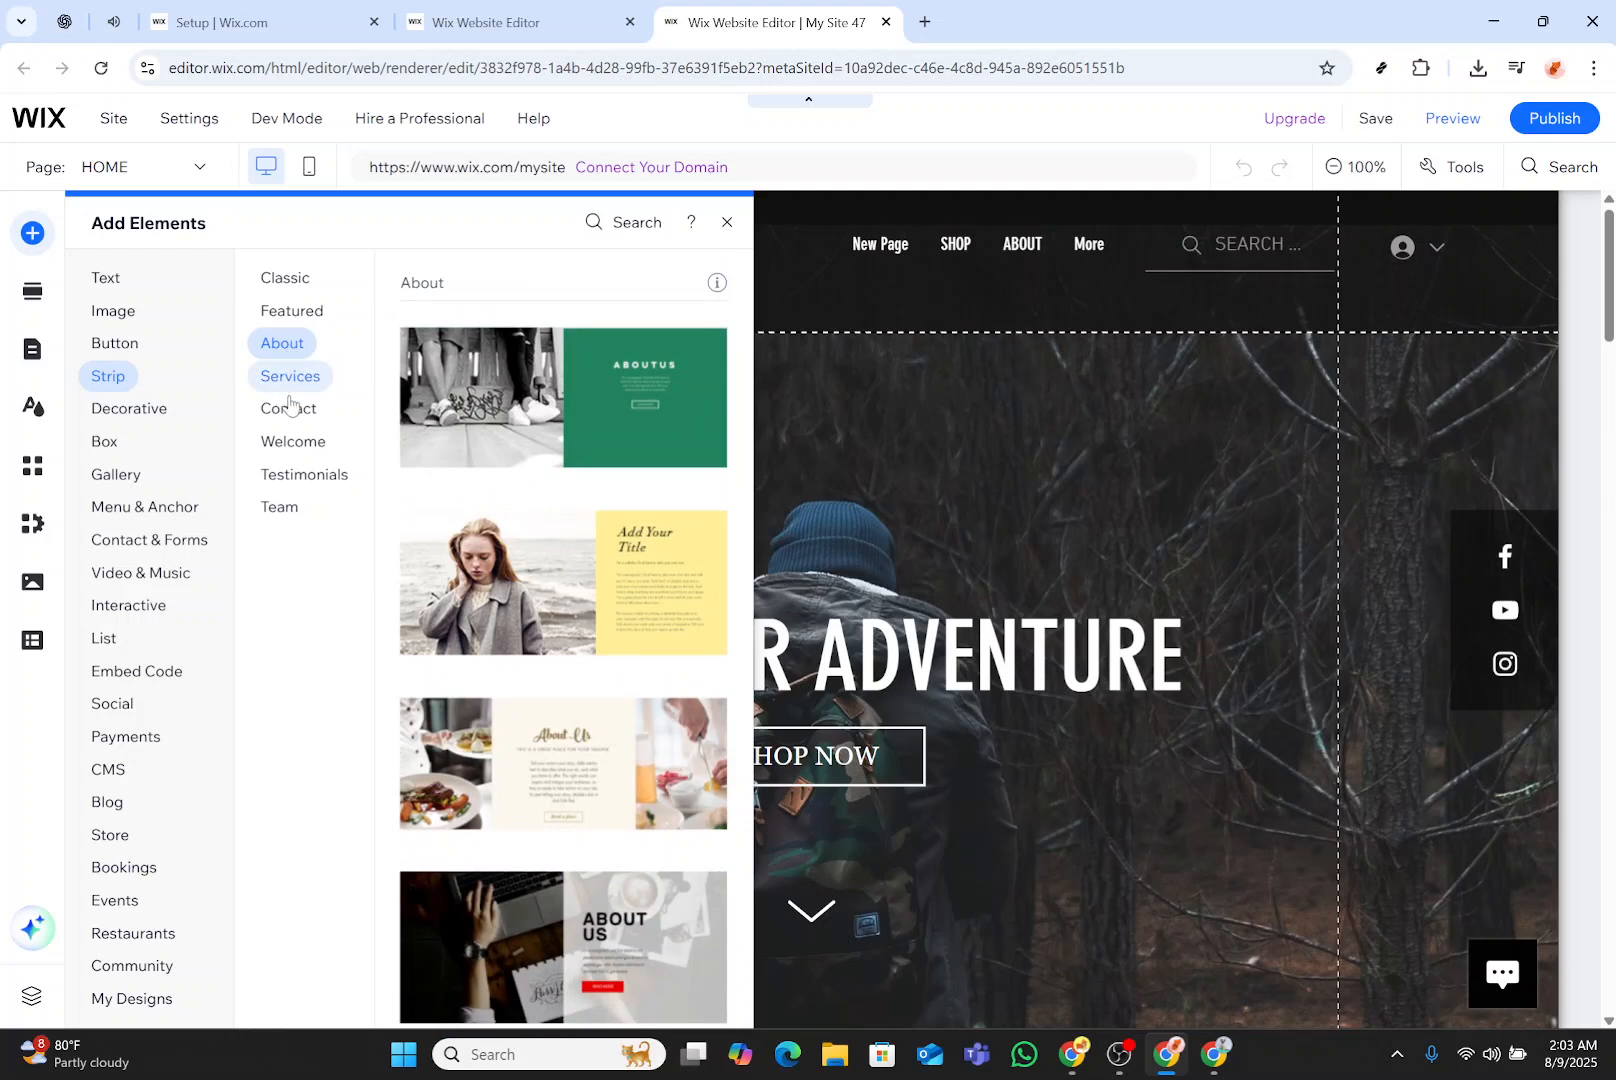
{"action": "left_click", "coordinate": [298, 476]}
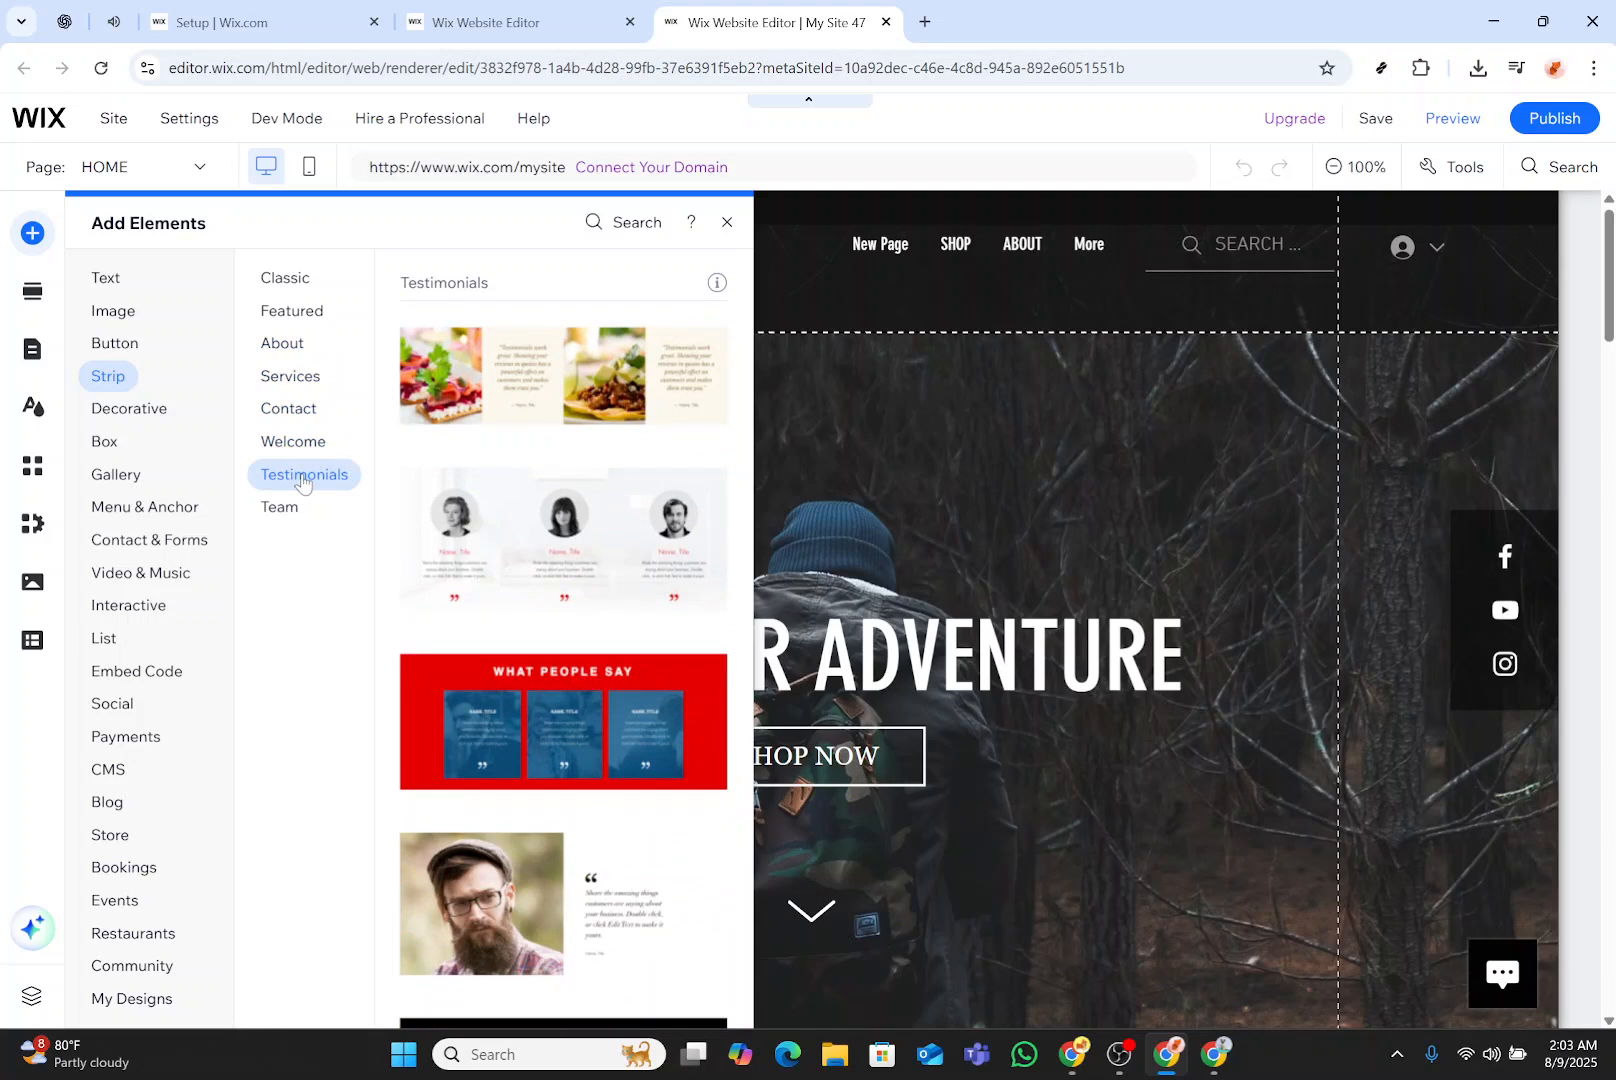
Compare the Testimonials strip designs and add the white three-column one with round portraits to the home page
{"action": "scroll", "coordinate": [505, 513], "scroll_direction": "down", "scroll_amount": 3}
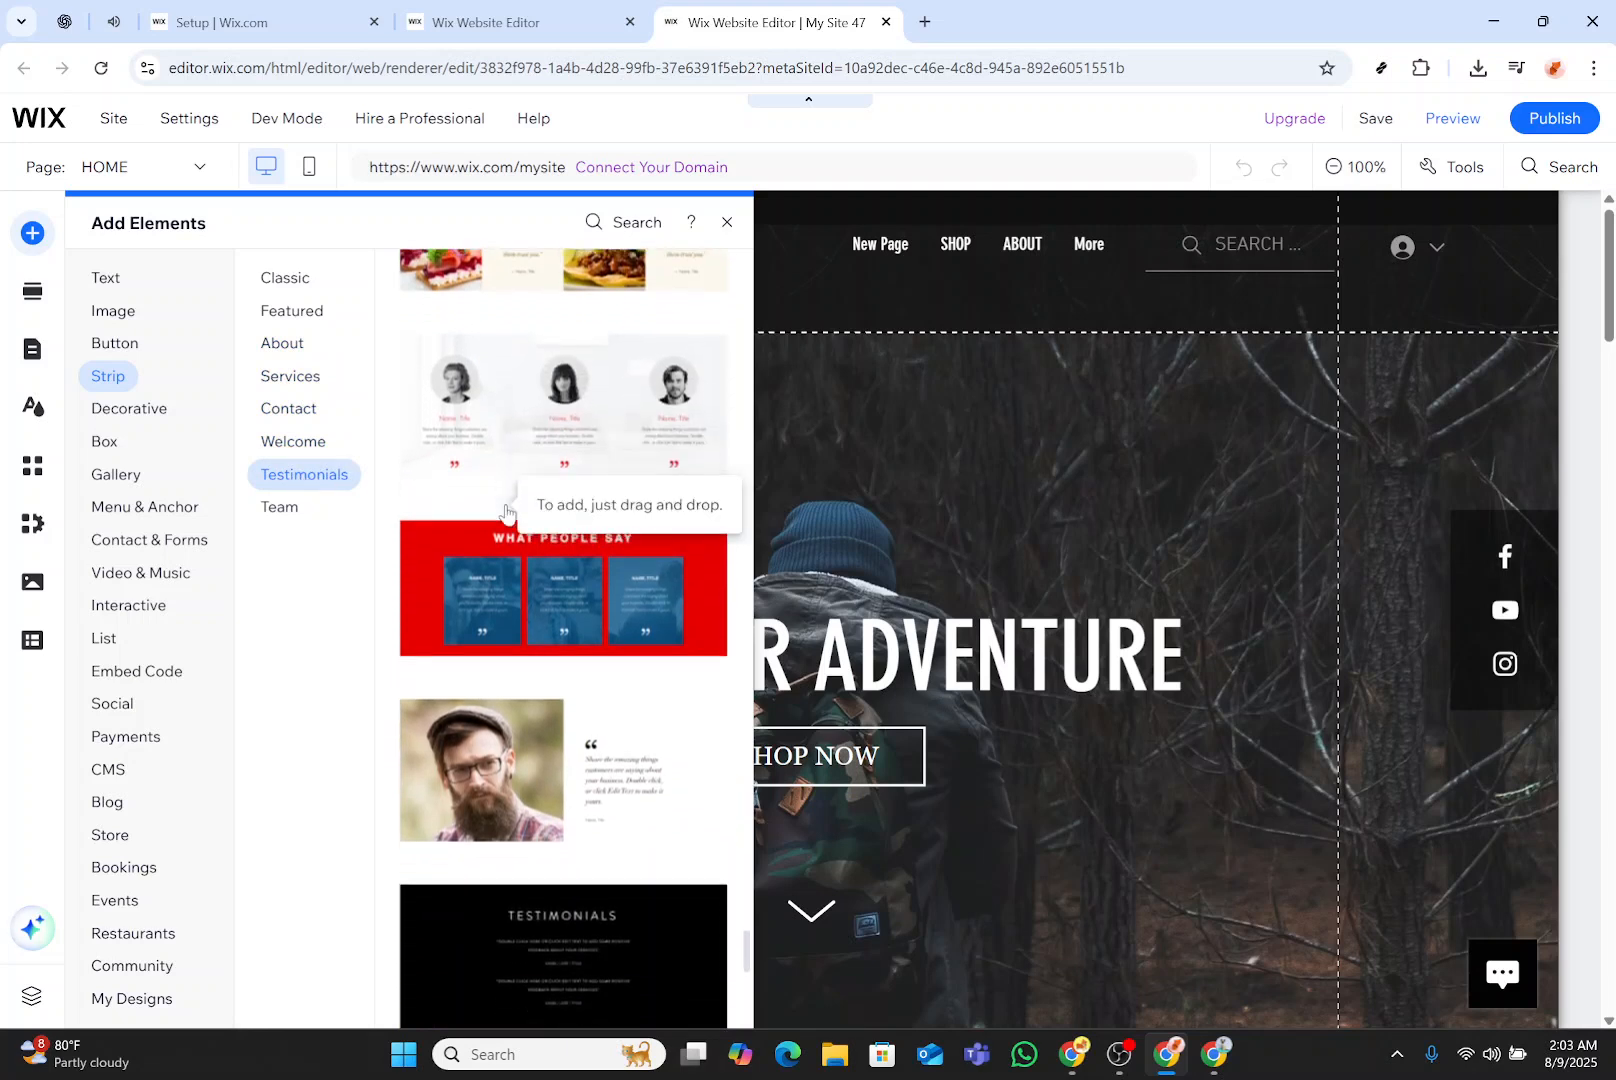
{"action": "scroll", "coordinate": [505, 513], "scroll_direction": "down", "scroll_amount": 2}
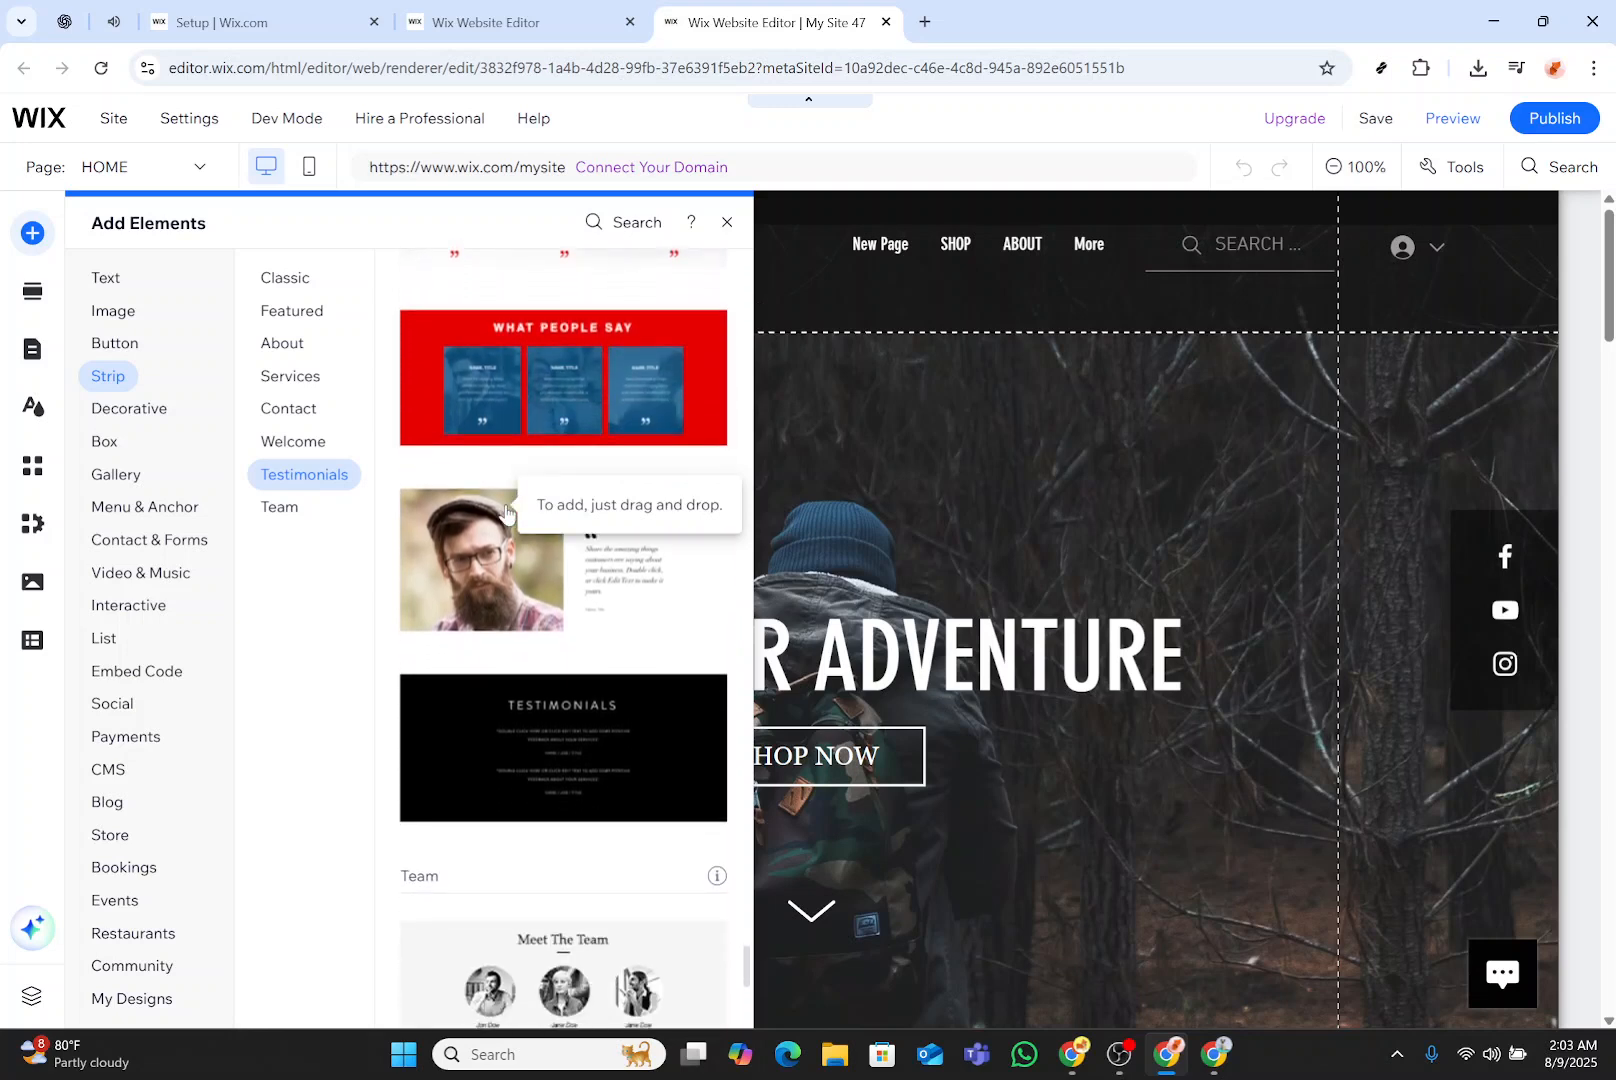
{"action": "scroll", "coordinate": [506, 513], "scroll_direction": "up", "scroll_amount": 9}
{"action": "scroll", "coordinate": [506, 513], "scroll_direction": "up", "scroll_amount": 8}
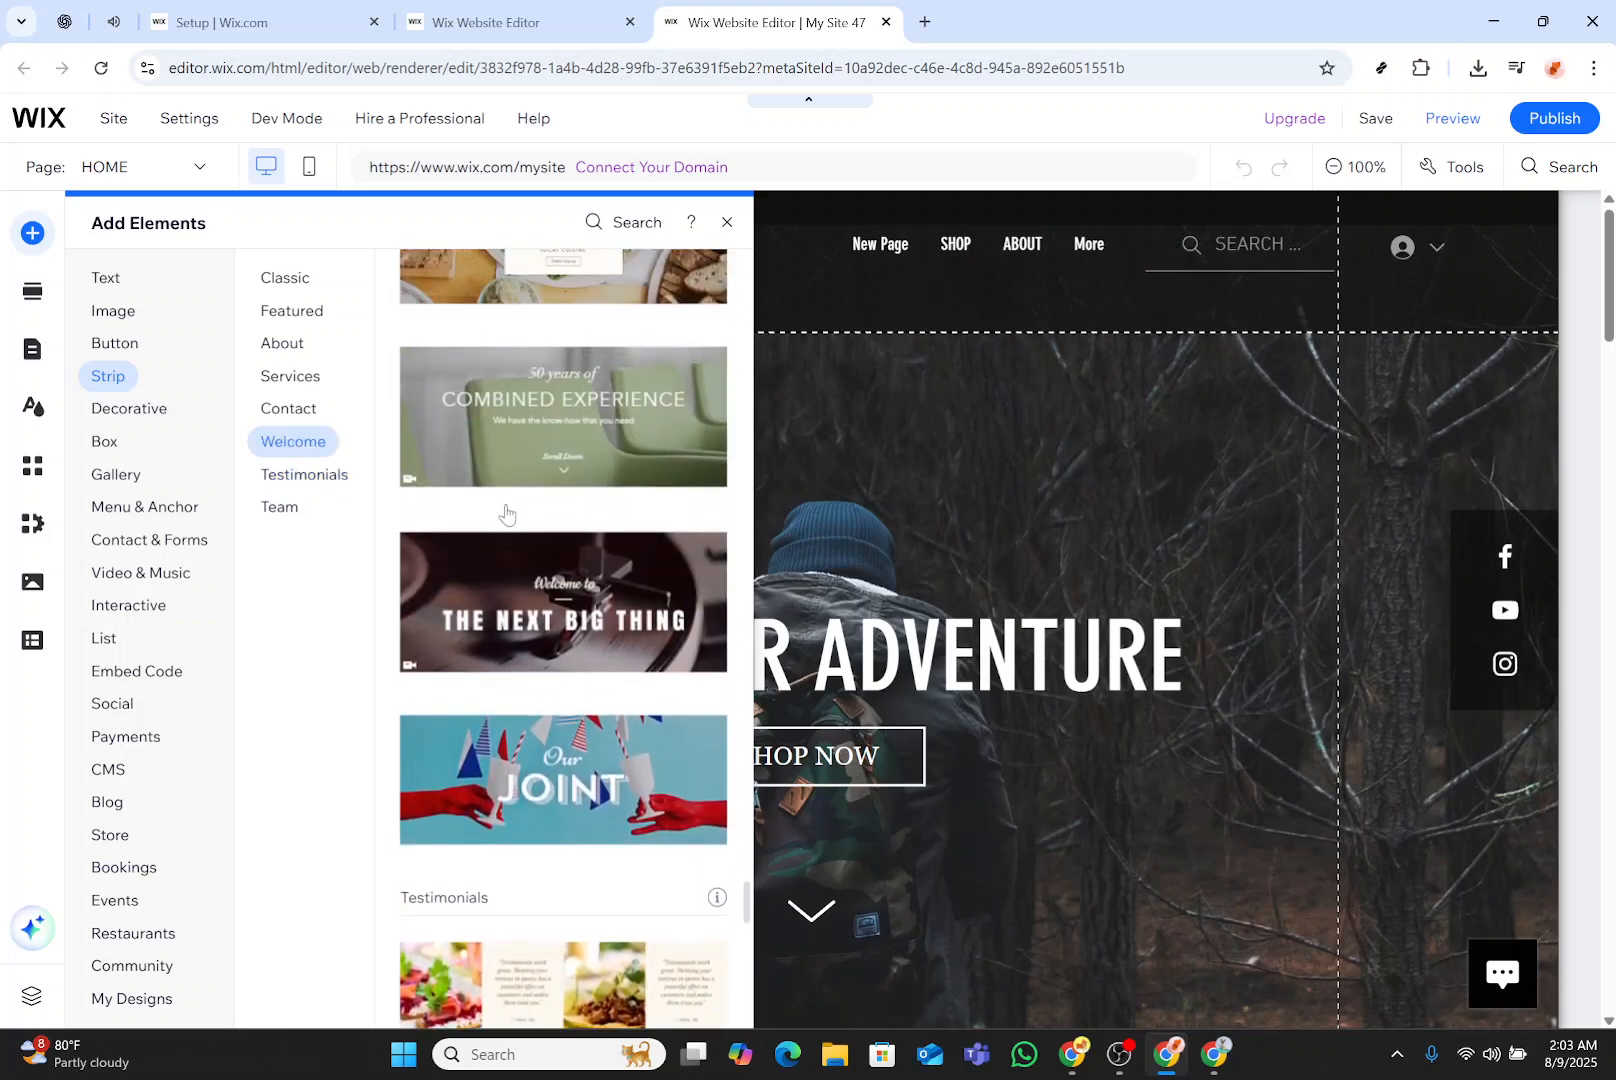
{"action": "scroll", "coordinate": [506, 513], "scroll_direction": "up", "scroll_amount": 3}
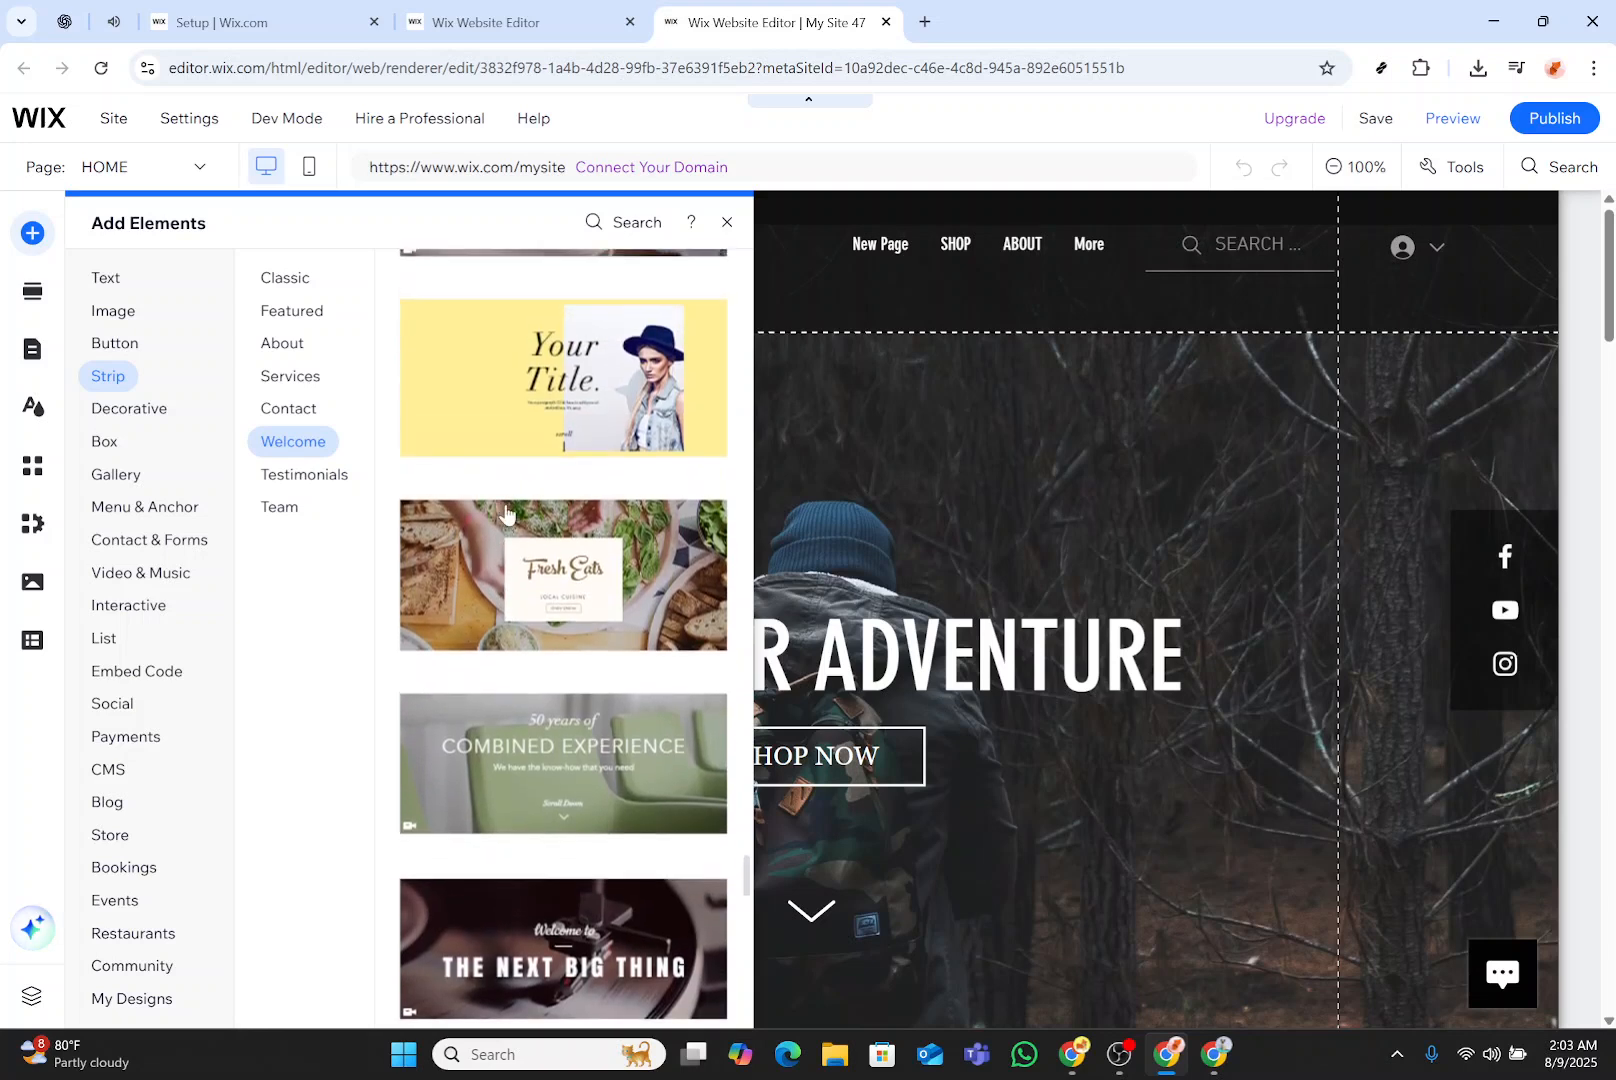
{"action": "scroll", "coordinate": [506, 513], "scroll_direction": "down", "scroll_amount": 7}
{"action": "scroll", "coordinate": [506, 513], "scroll_direction": "down", "scroll_amount": 4}
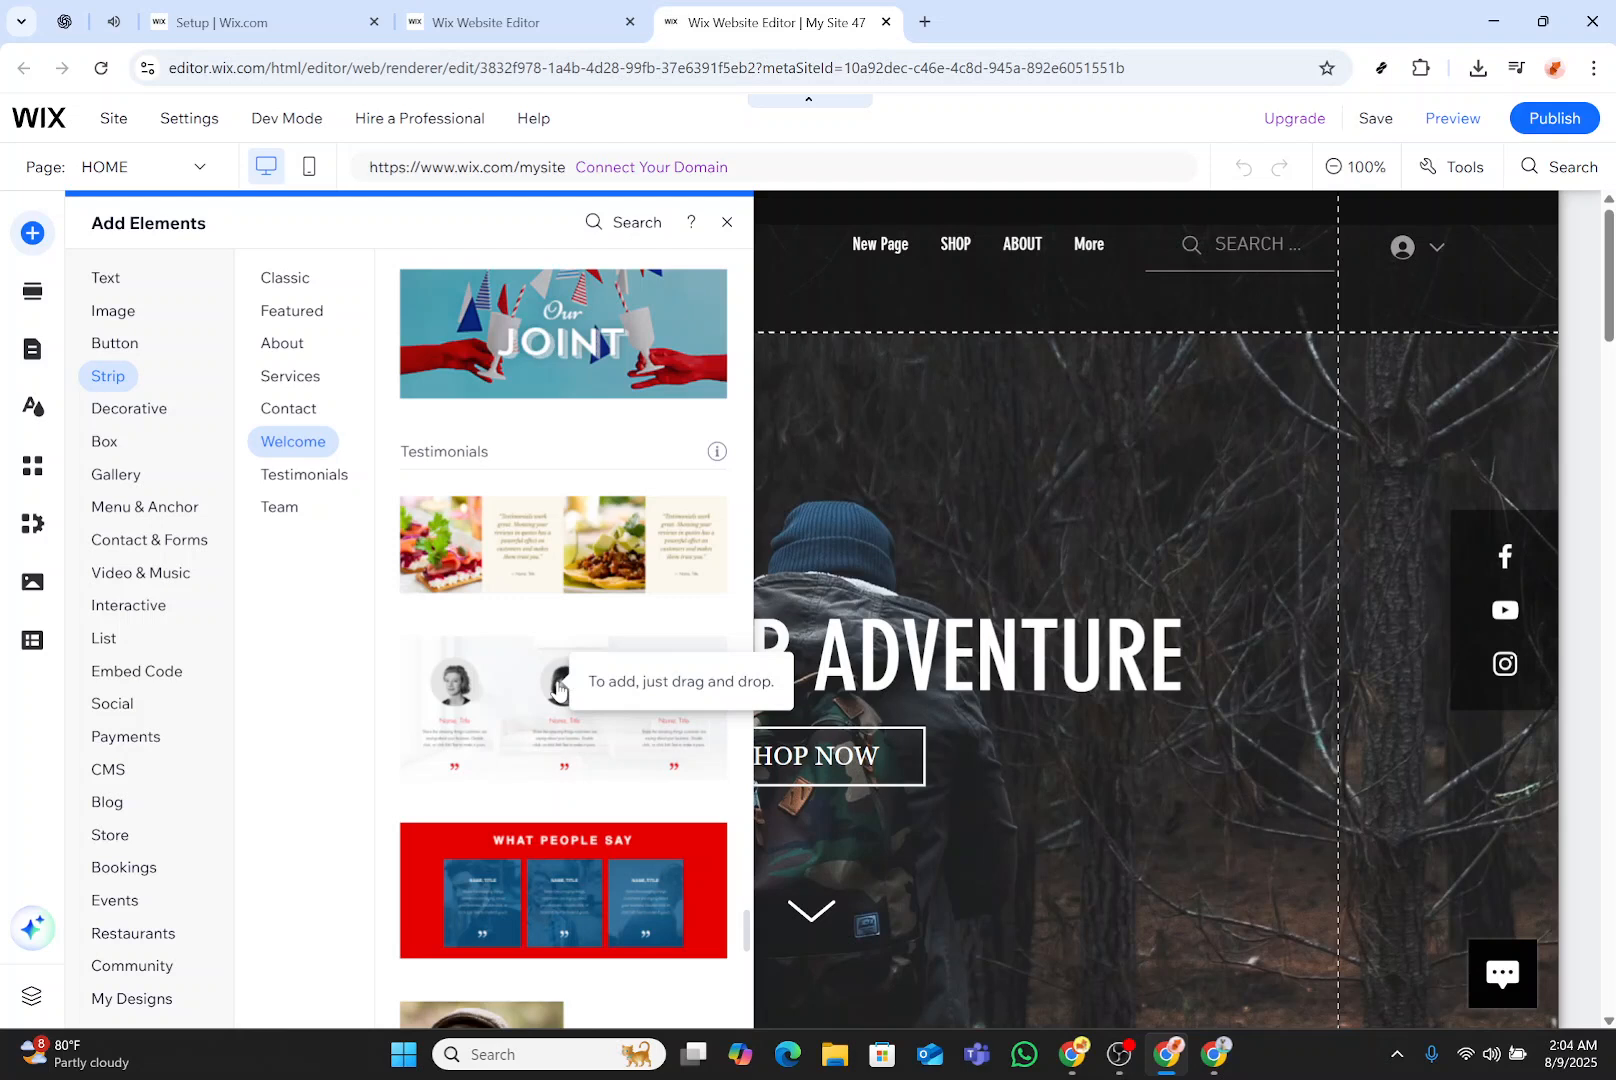
{"action": "left_click", "coordinate": [558, 690]}
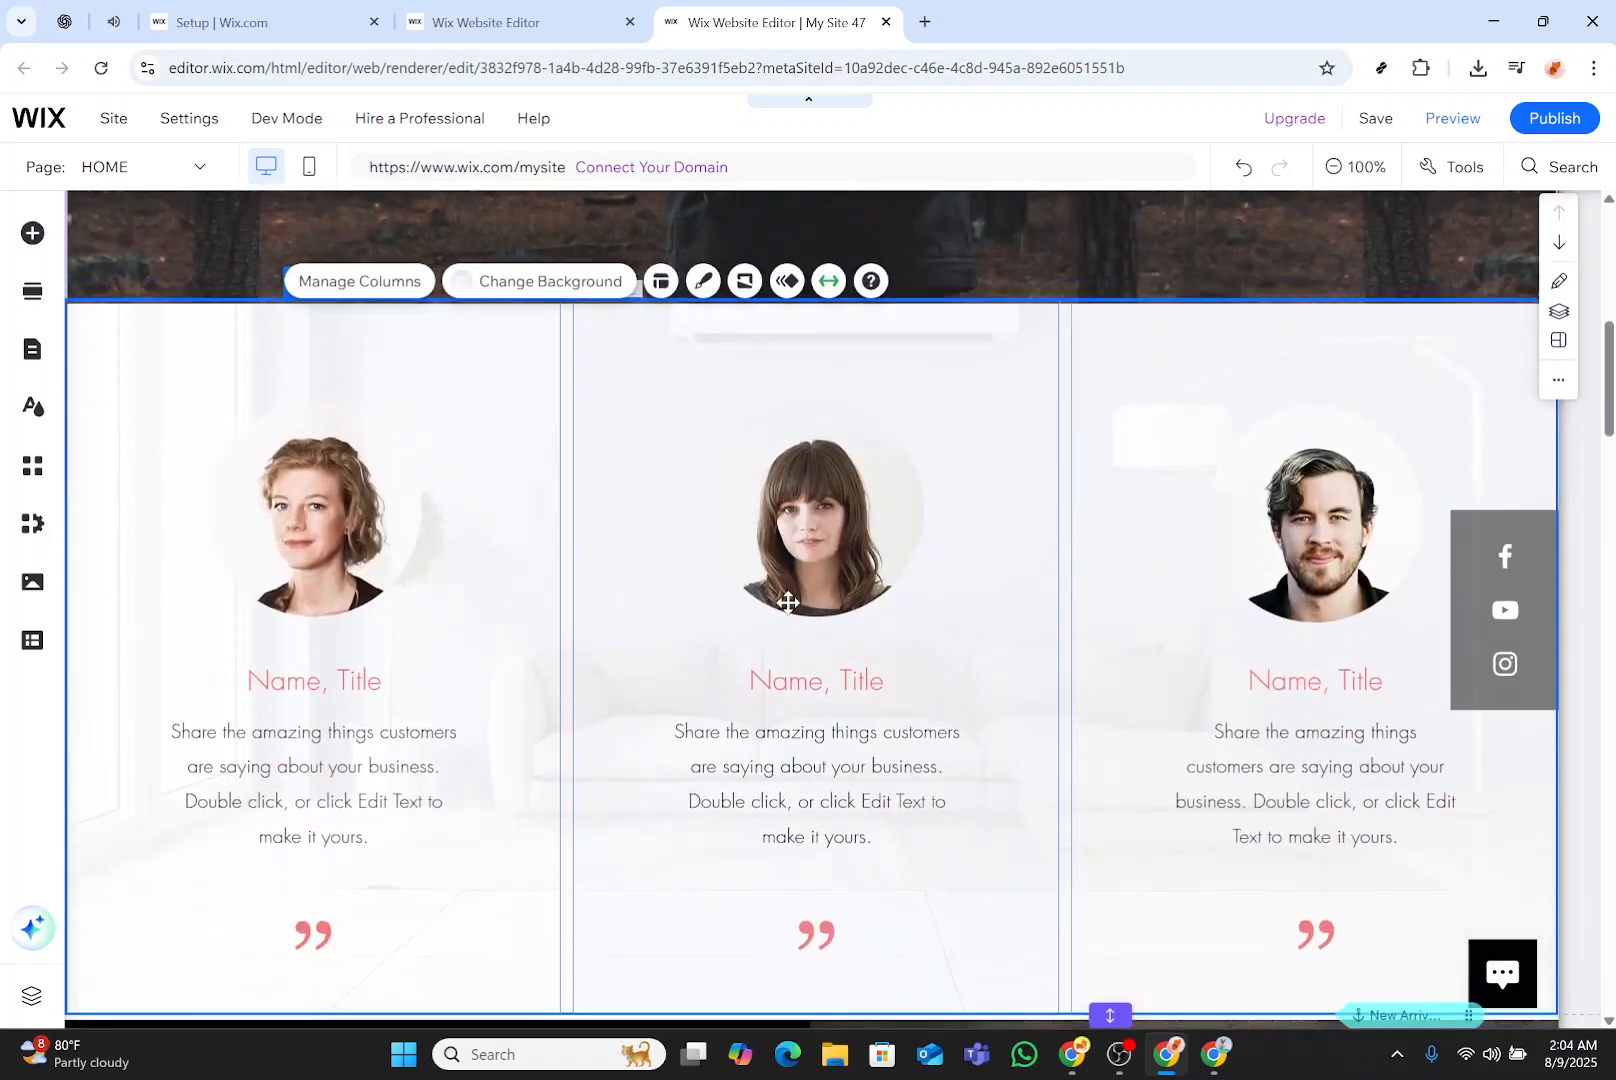
Select the portrait image in the middle column of the testimonials strip and look over the strip's layout
{"action": "left_click", "coordinate": [787, 600]}
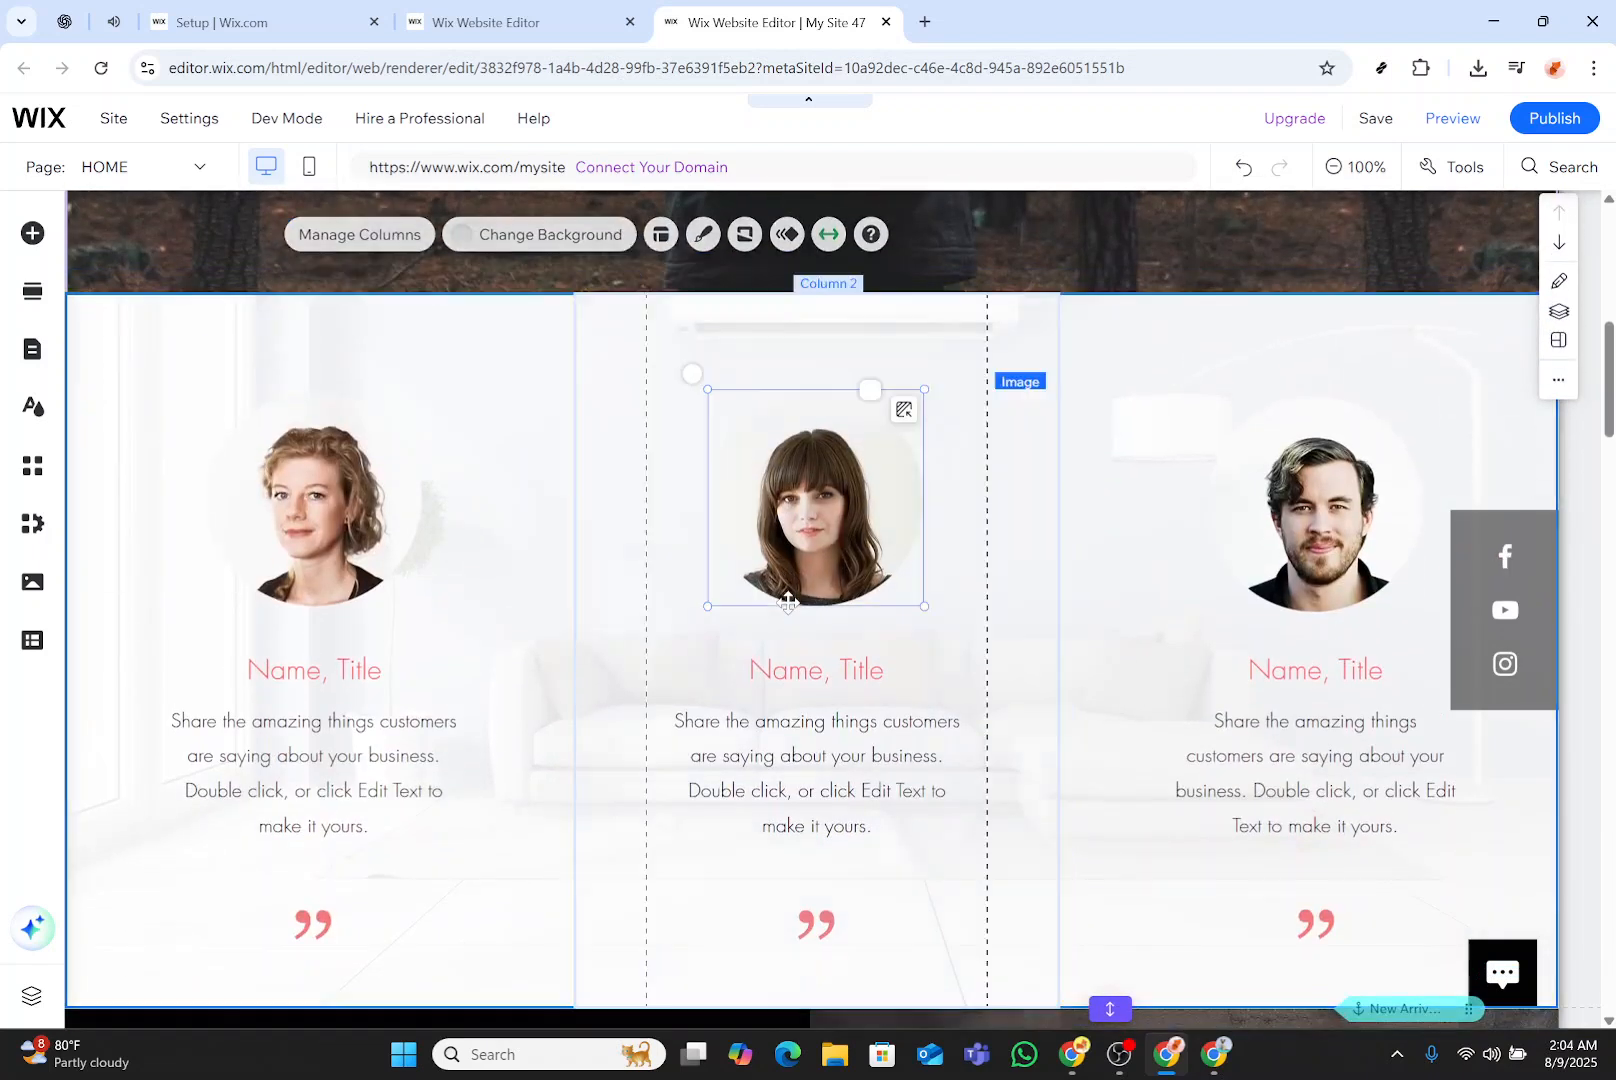
{"action": "scroll", "coordinate": [787, 600], "scroll_direction": "down", "scroll_amount": 2}
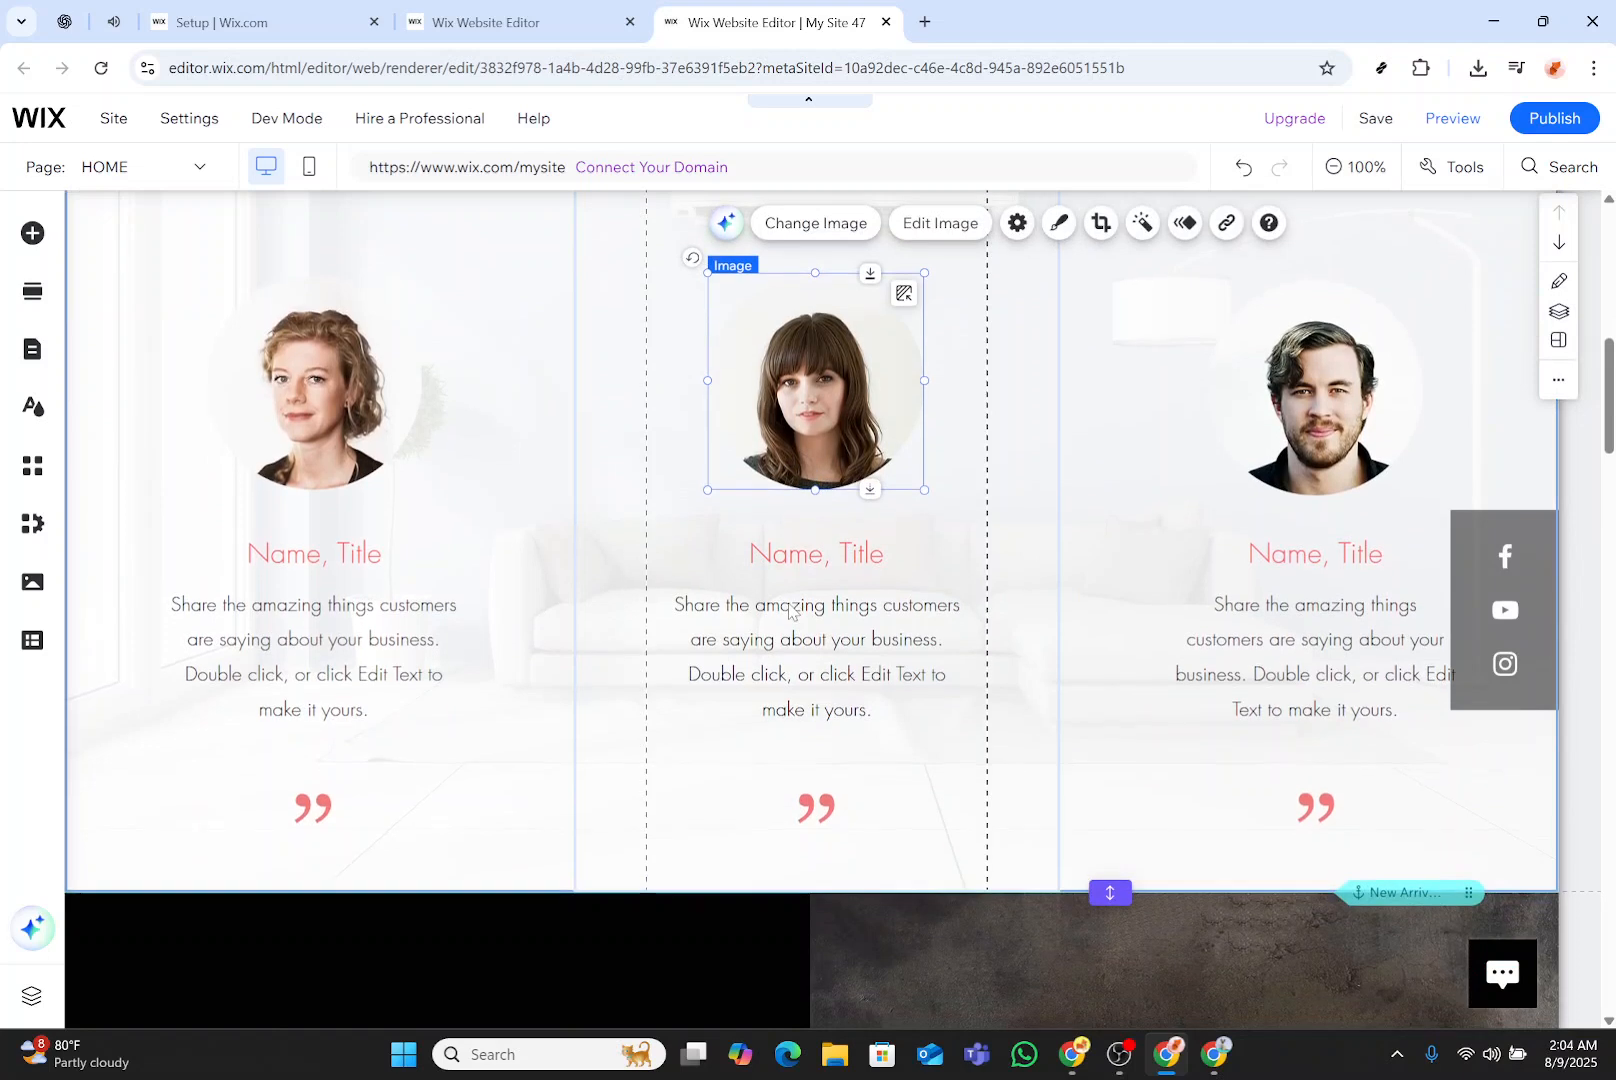
{"action": "scroll", "coordinate": [789, 608], "scroll_direction": "up", "scroll_amount": 1}
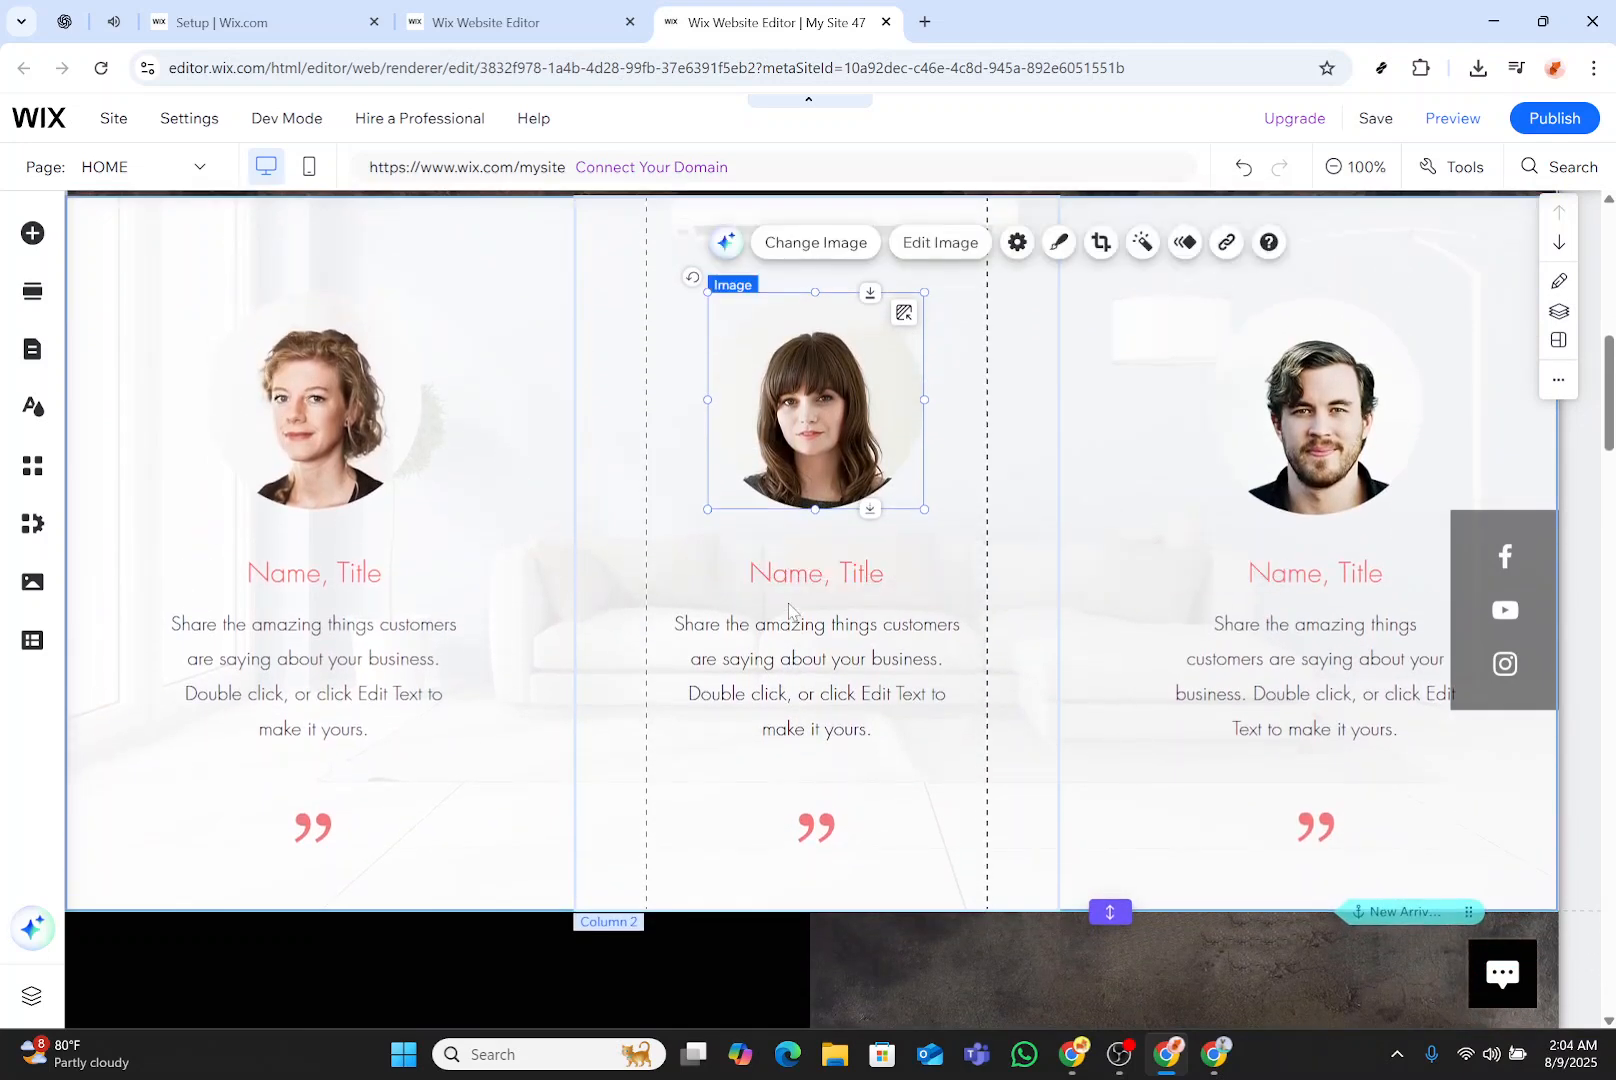
{"action": "scroll", "coordinate": [789, 608], "scroll_direction": "up", "scroll_amount": 1}
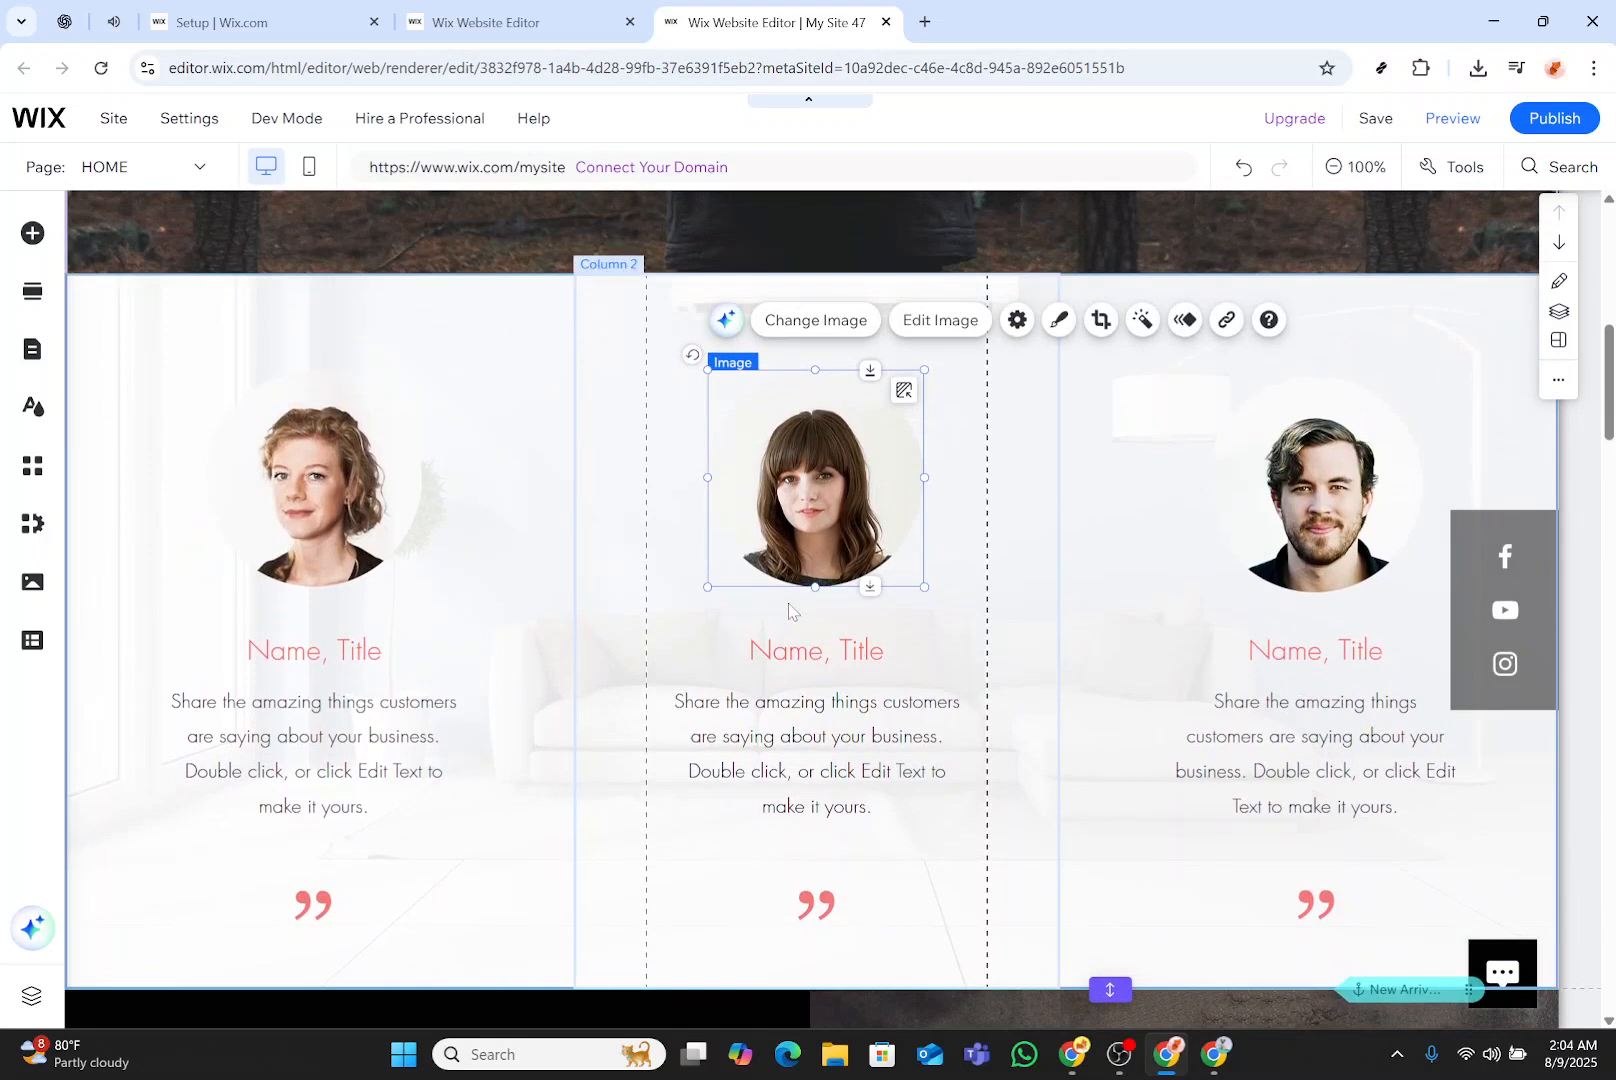